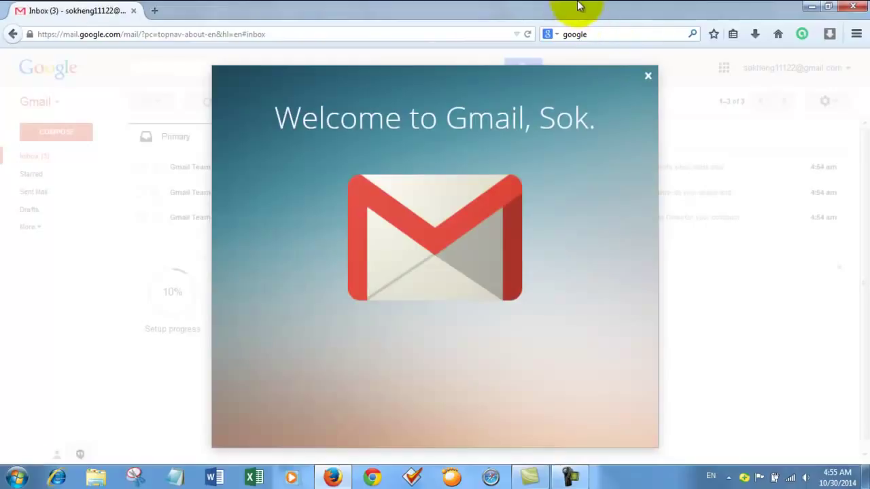
Close the 'Welcome to Gmail' dialog to show the inbox with three Gmail Team messages
click(648, 76)
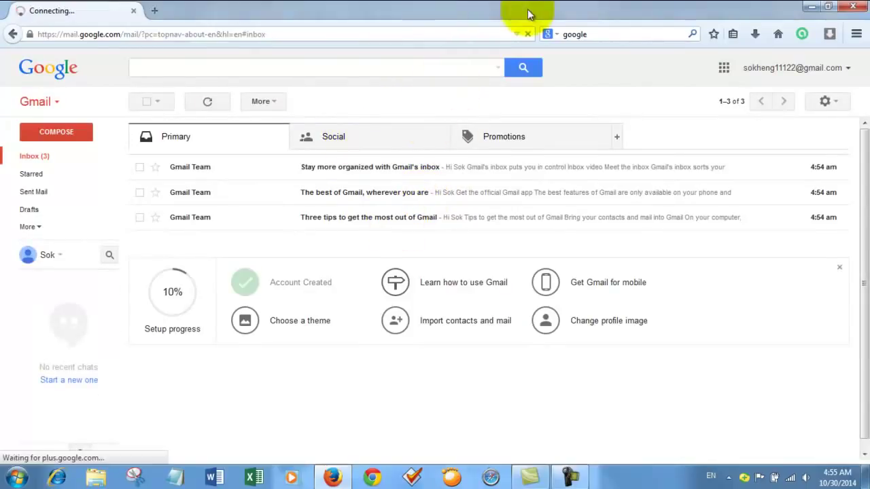
Web-search 'youtube', open youtube.com from the results, and begin signing in
click(604, 34)
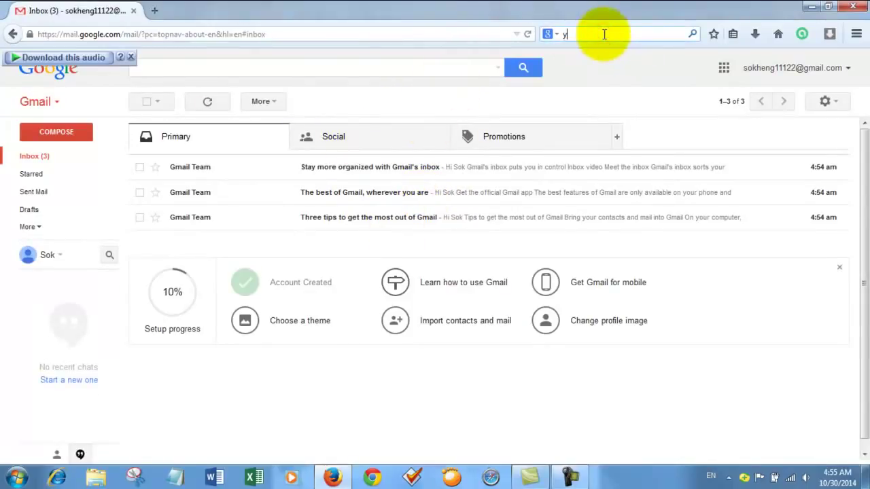
text(youtube)
key(Return)
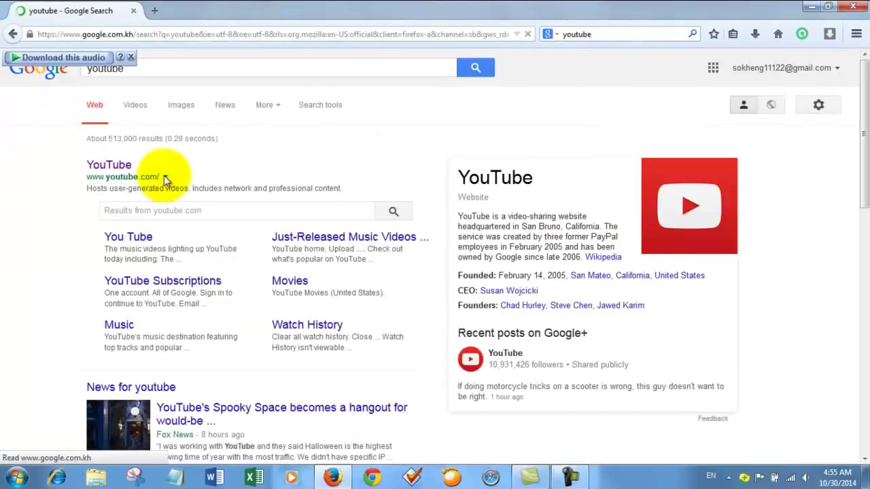
click(119, 174)
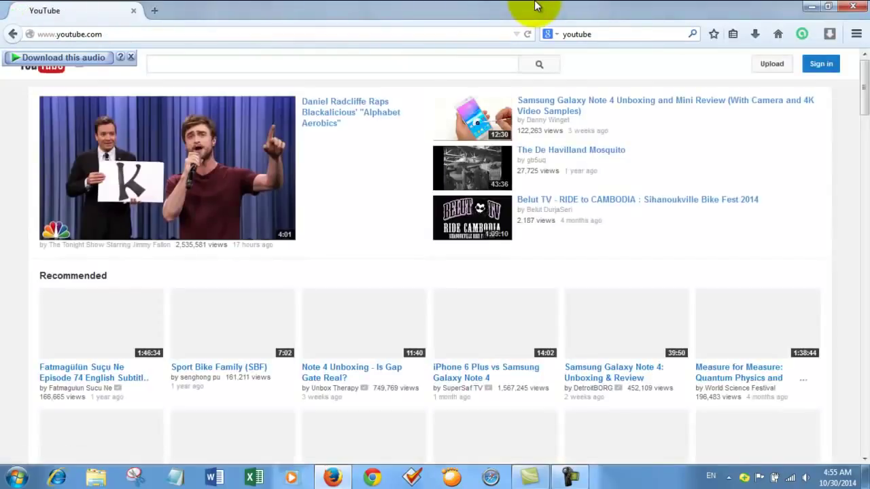
click(822, 65)
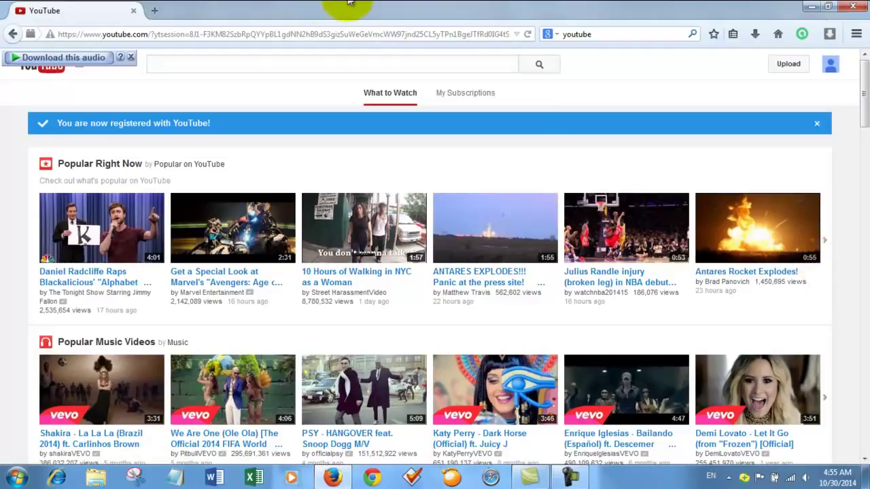
Dismiss the audio overlay and create a new channel from the YouTube account settings
click(130, 57)
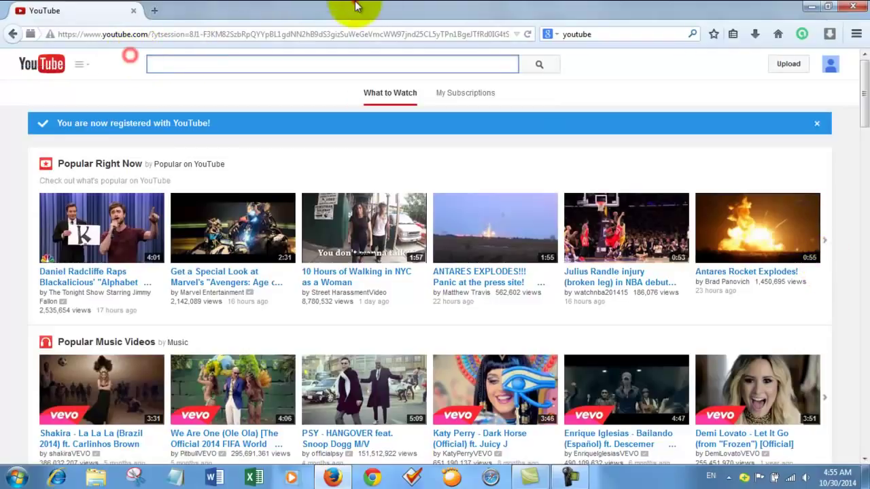
click(831, 66)
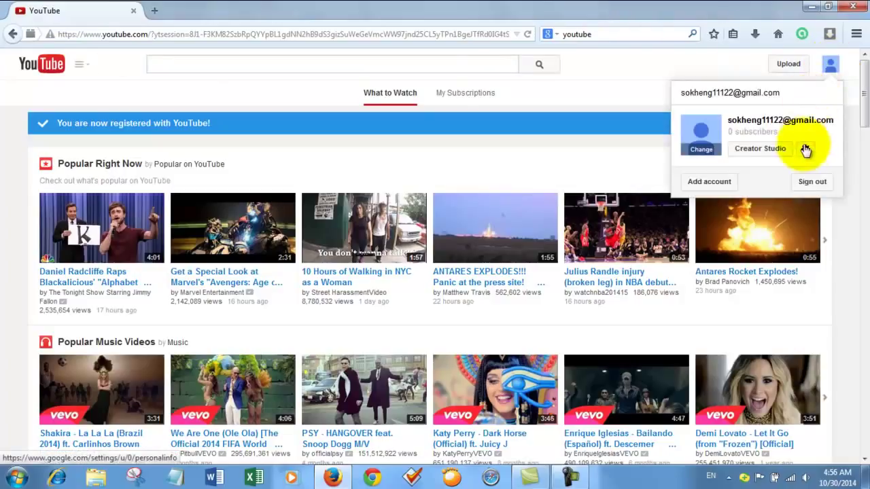
click(805, 151)
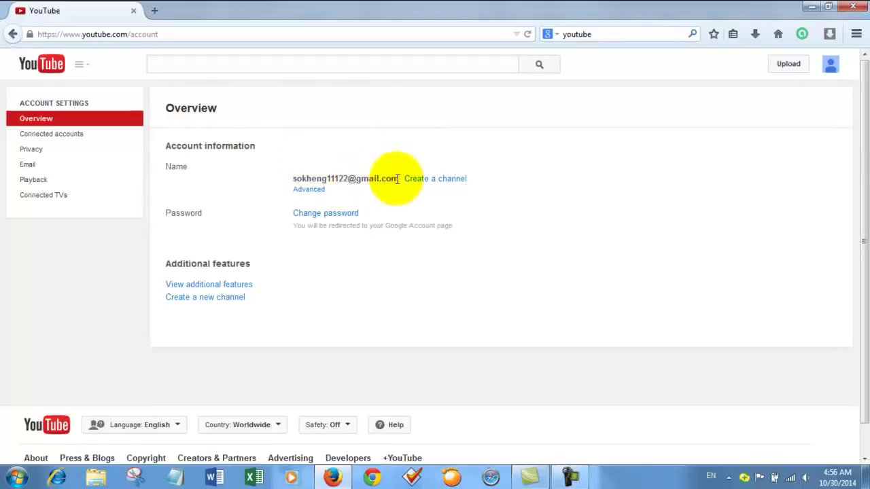
click(439, 181)
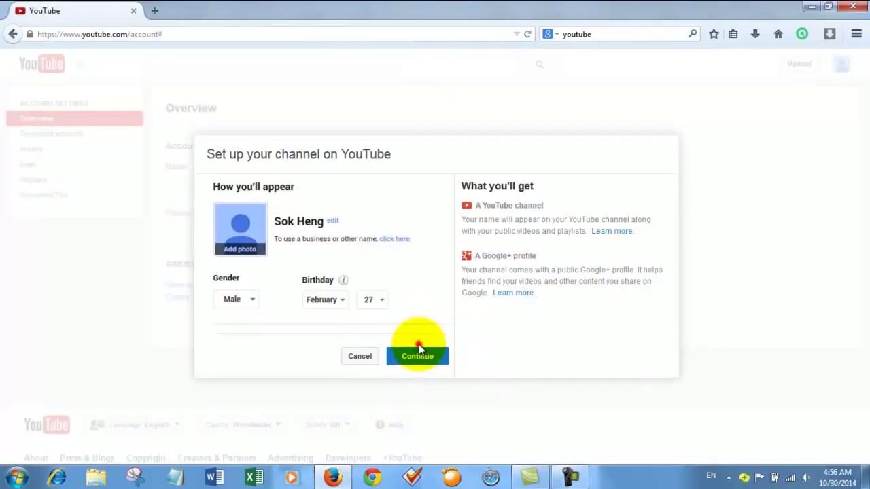
click(417, 357)
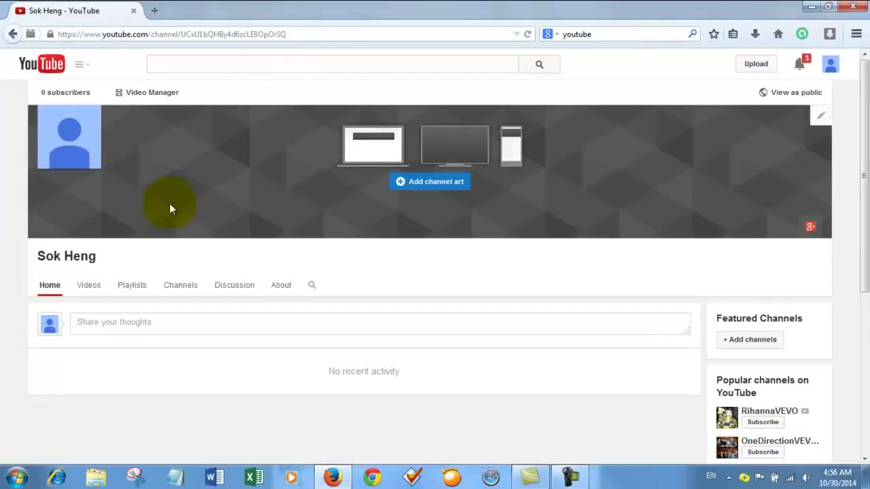
Go to the account's additional features and start verifying the account
click(830, 66)
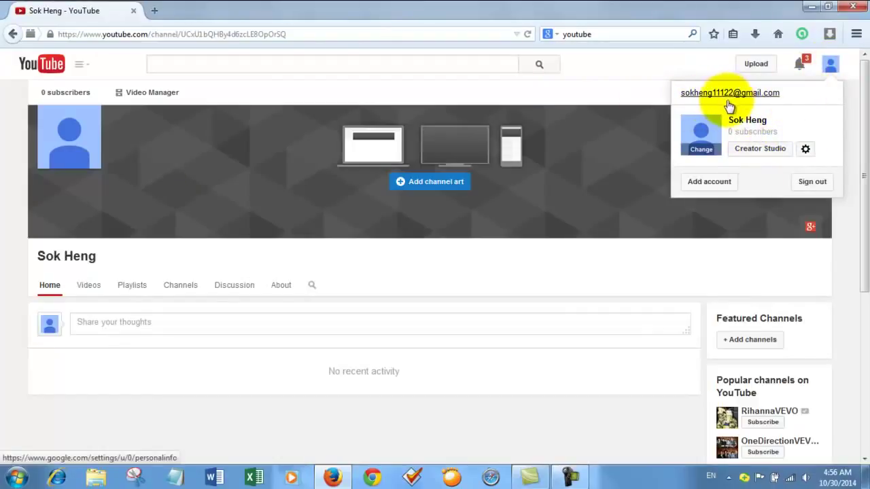
click(806, 150)
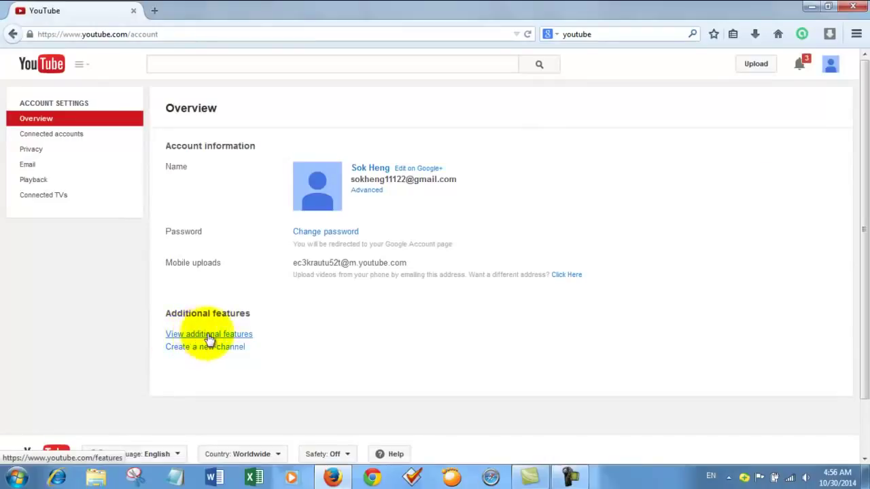
click(212, 336)
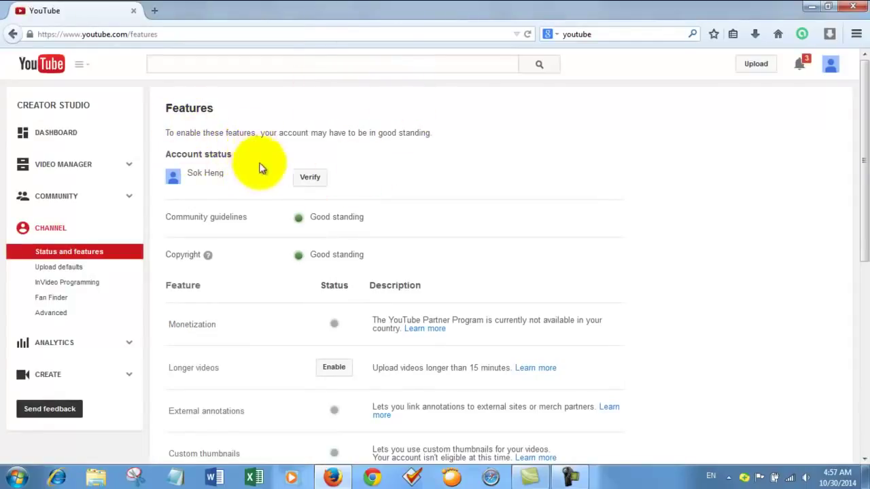
click(310, 181)
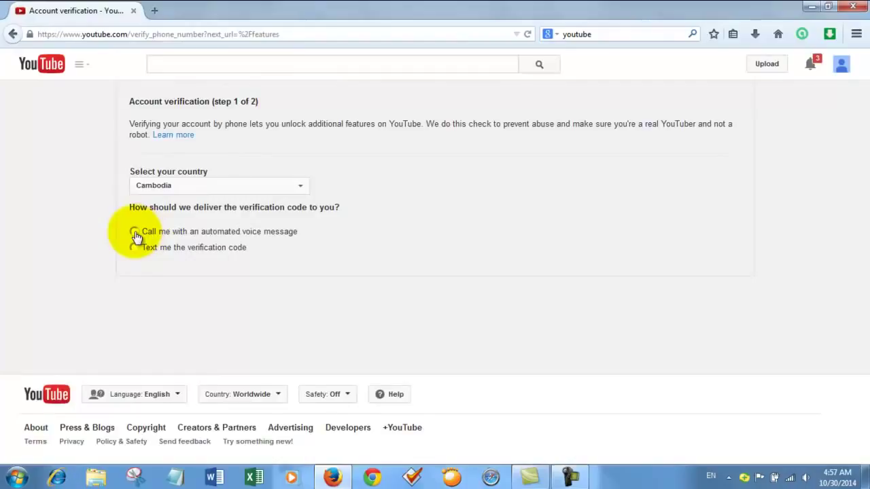
Request the verification code by voice call to the entered phone number
click(134, 232)
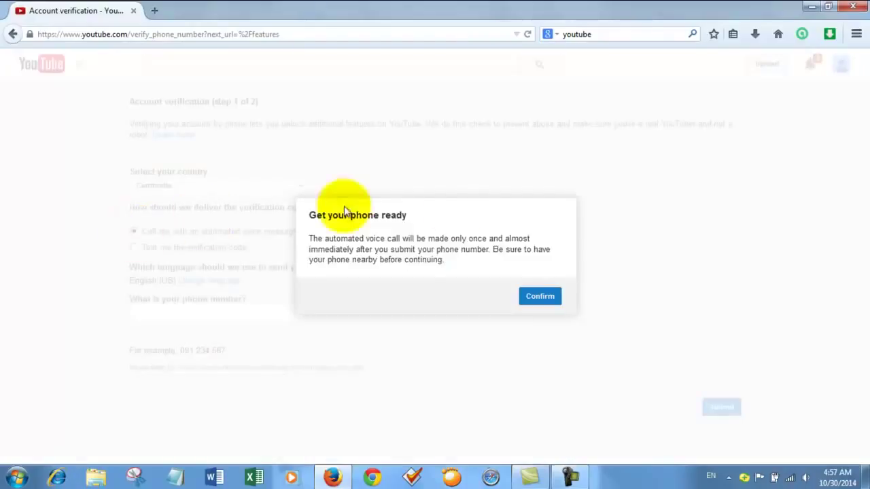
click(539, 296)
click(175, 314)
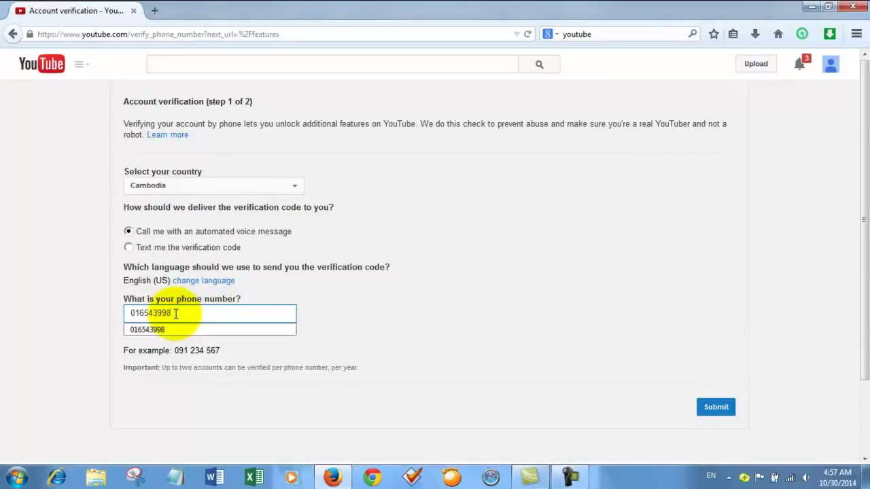
click(714, 407)
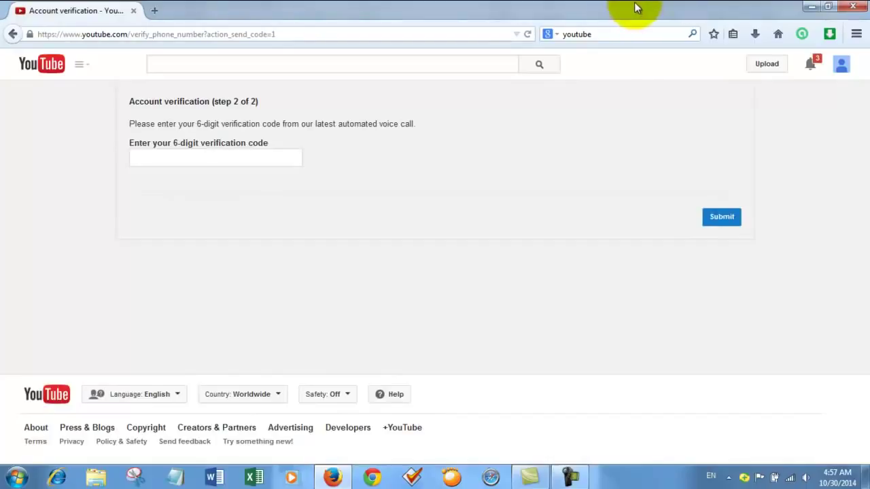
Submit the 6-digit verification code and continue to the channel features page
click(247, 158)
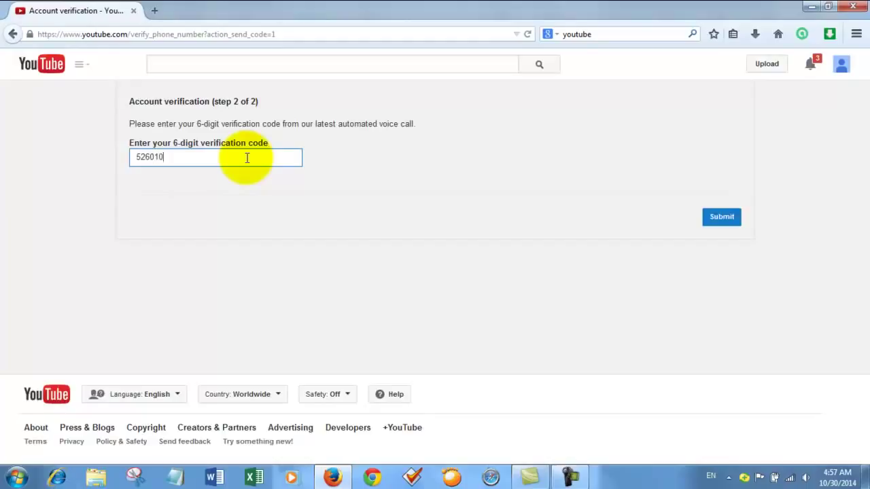
click(719, 219)
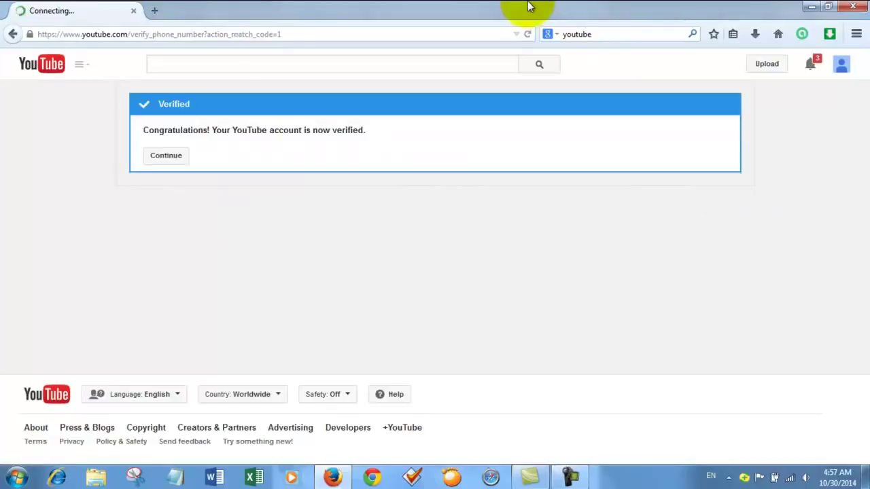
click(175, 158)
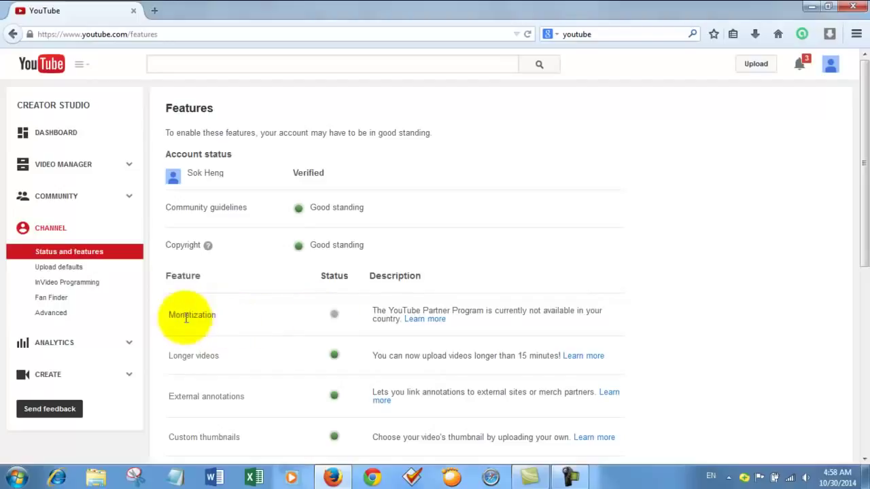
scroll(359, 314, down, 2)
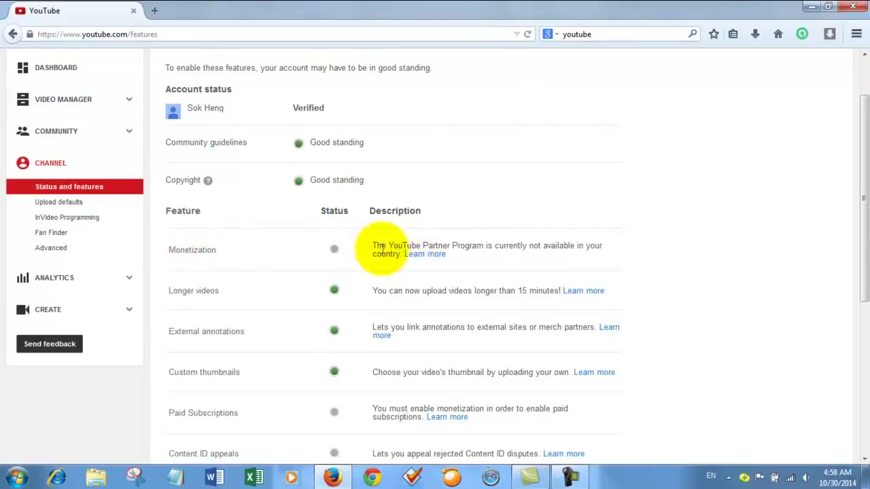
click(420, 255)
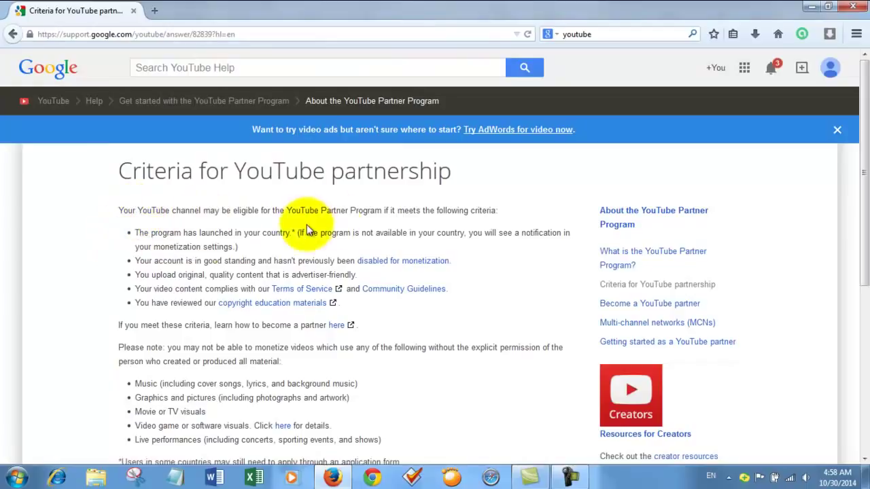
scroll(285, 251, down, 3)
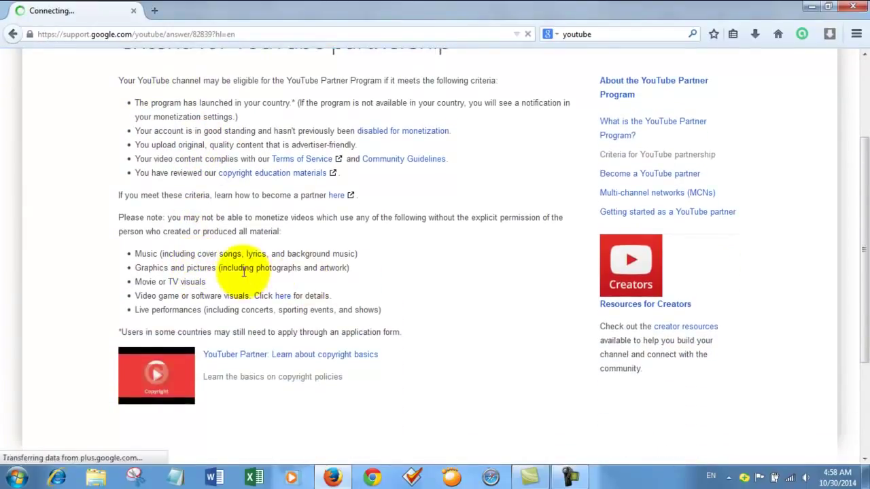
scroll(245, 272, up, 3)
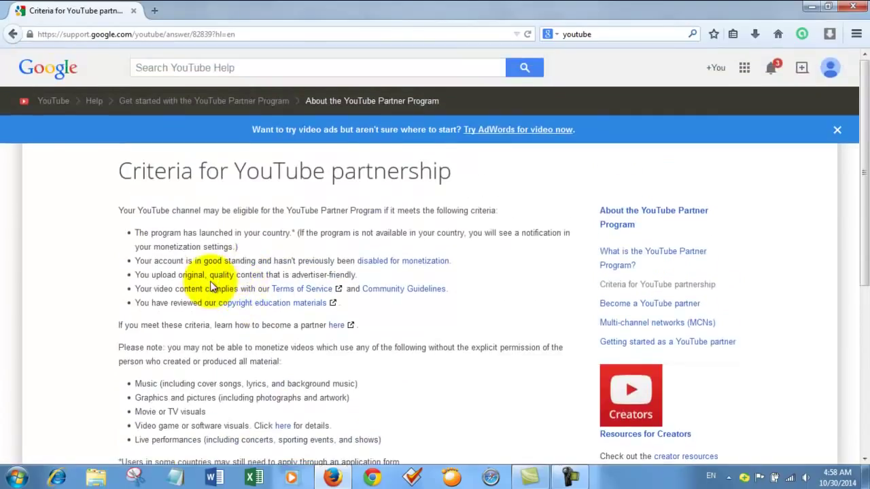
click(13, 35)
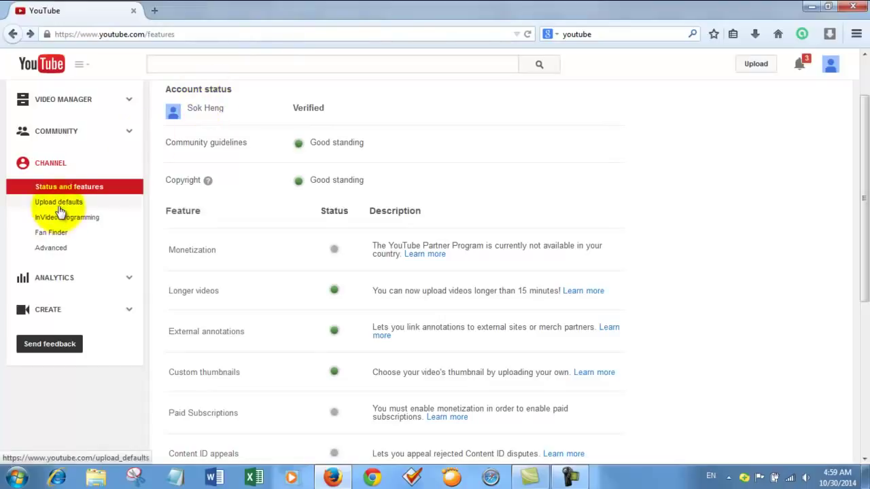
Choose Thailand as the channel country in Advanced settings
click(56, 250)
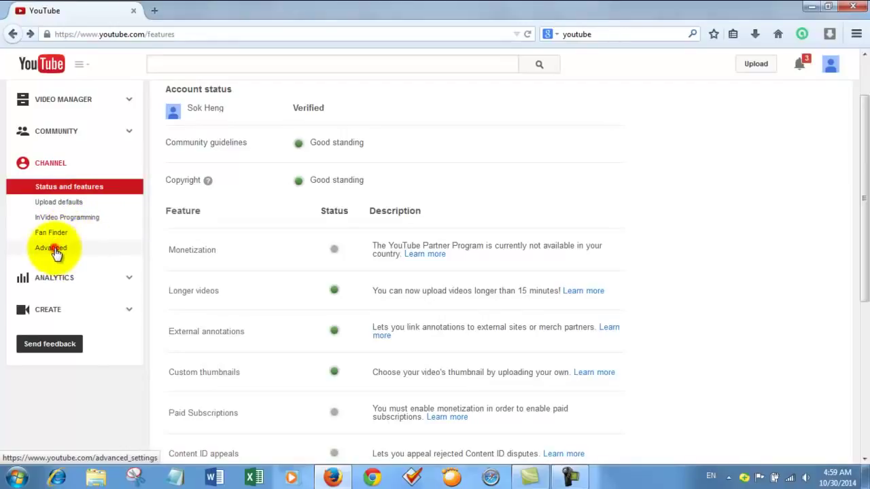
click(58, 252)
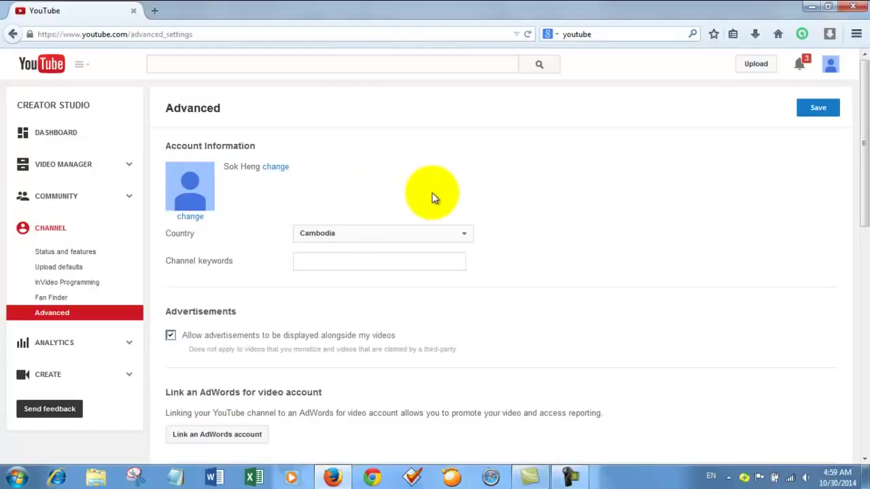
click(465, 233)
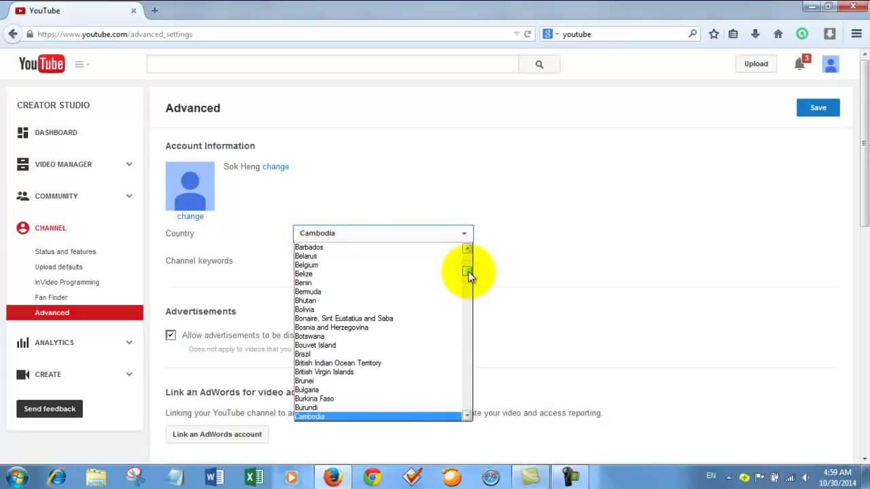
drag(468, 271, 466, 403)
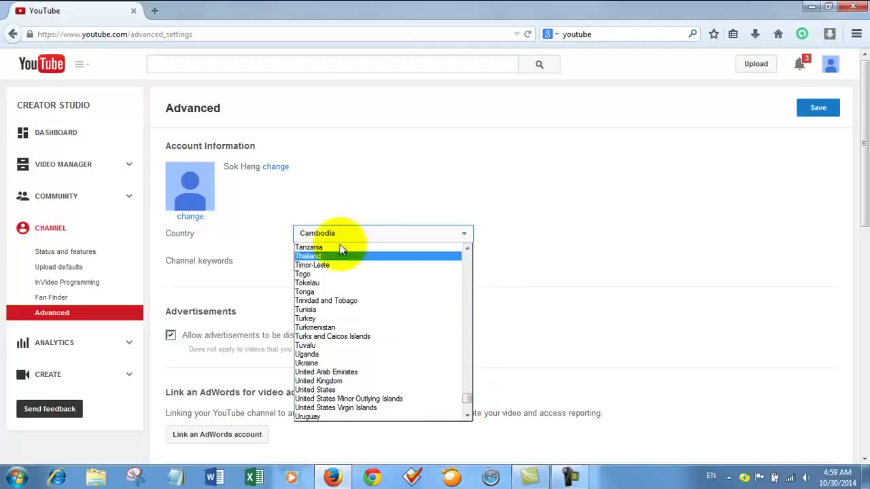
scroll(333, 329, up, 2)
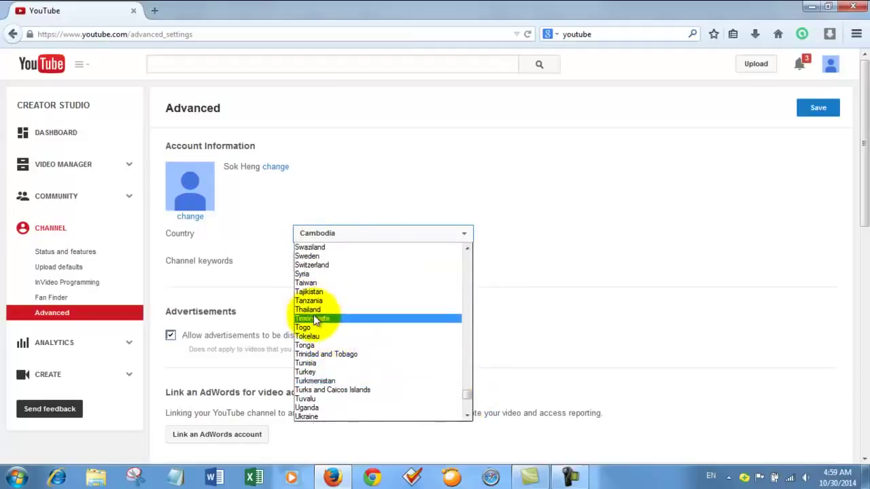
click(319, 311)
Visit the channel keywords field, then go back to Status and features without saving
click(320, 261)
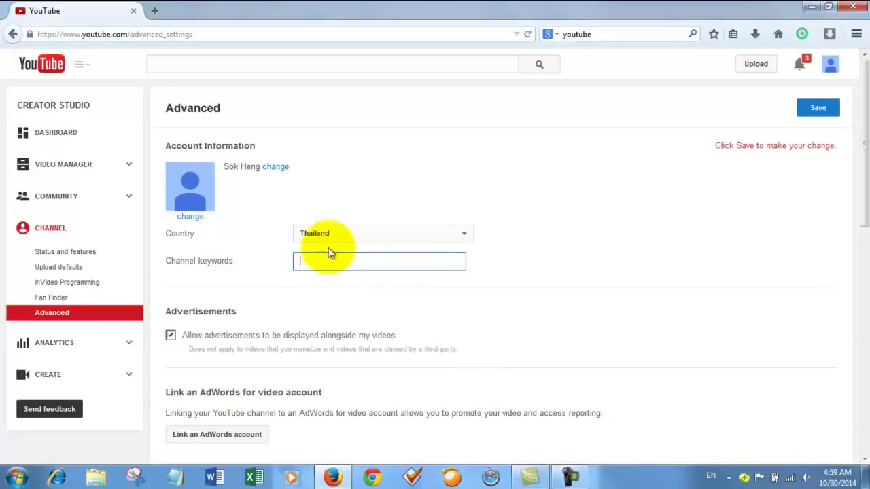
click(317, 262)
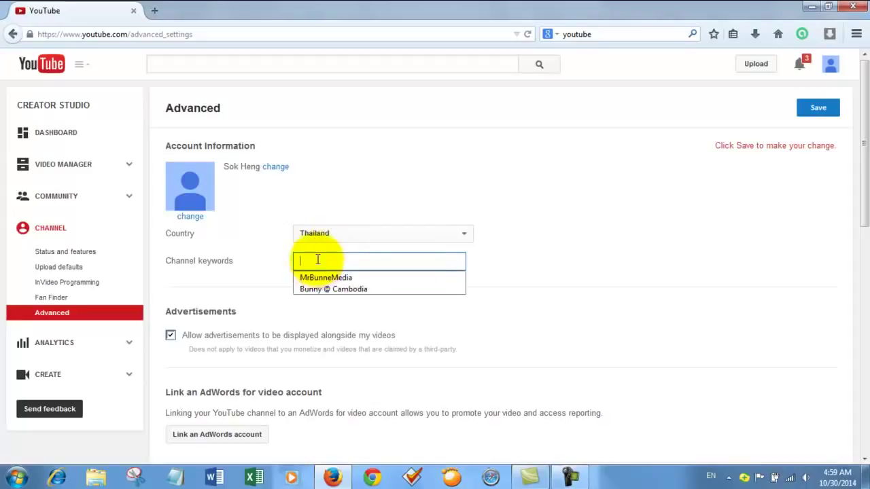
click(316, 261)
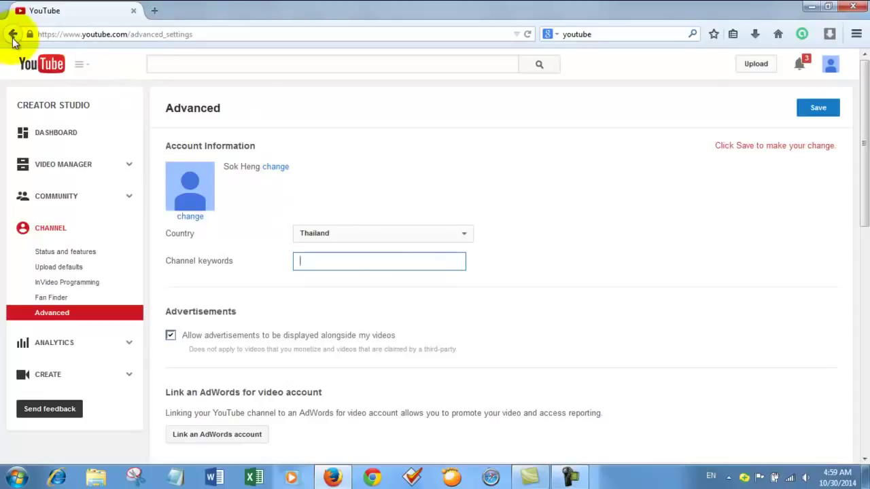
click(12, 35)
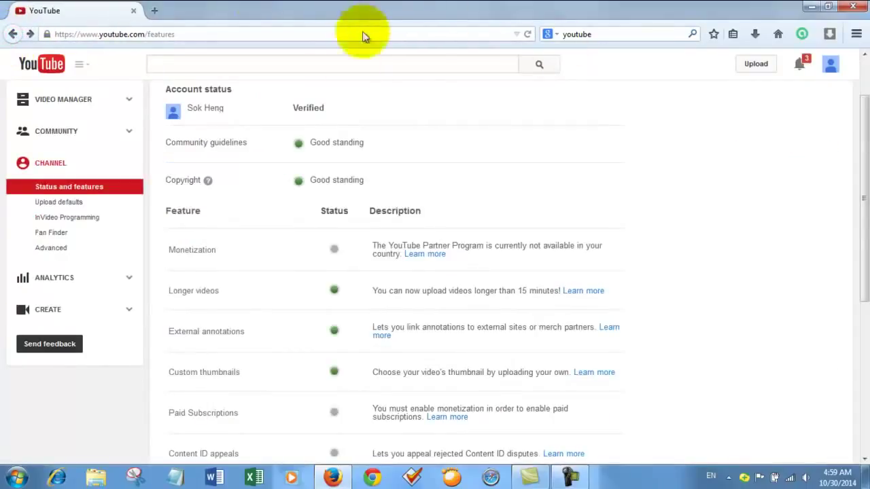
click(830, 68)
Open the 'Create custom URL' page from the account settings
click(804, 150)
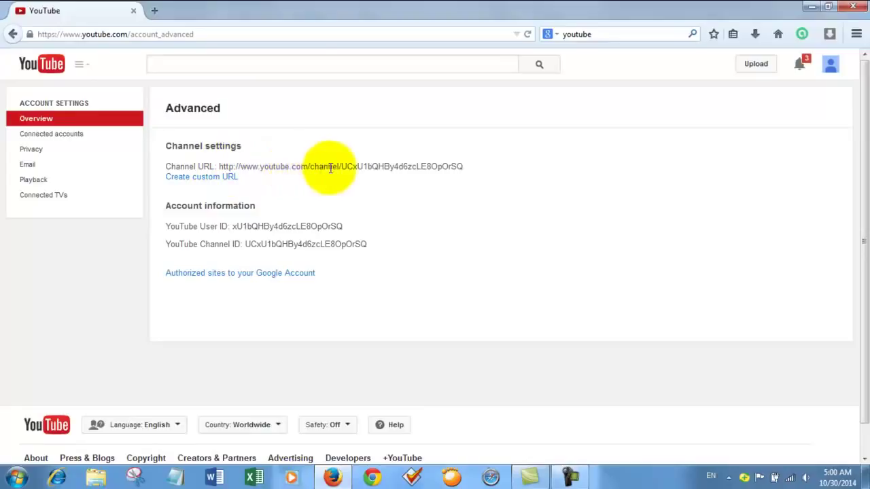
click(195, 180)
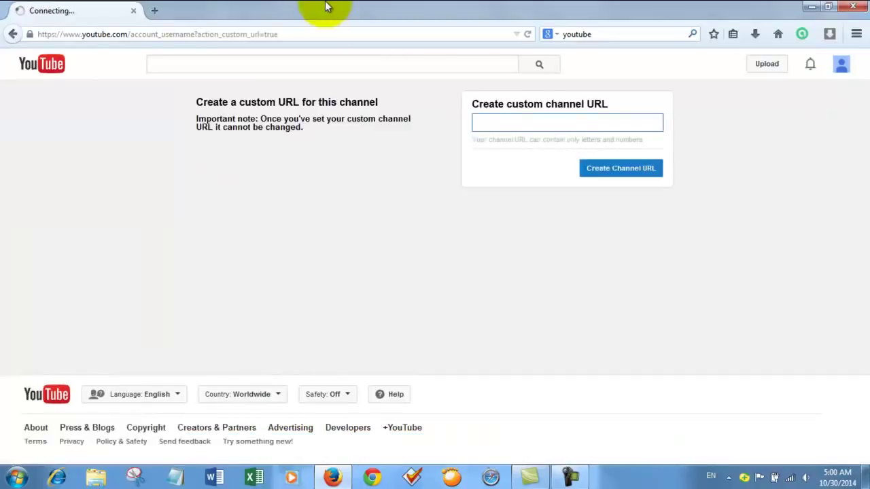
Request a custom channel URL, then create it using the first available suggested variant
click(513, 123)
click(513, 123)
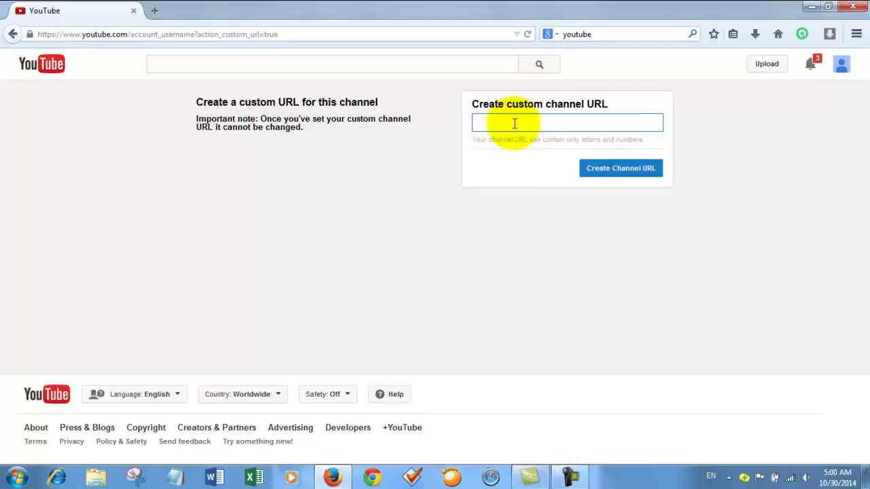
click(840, 66)
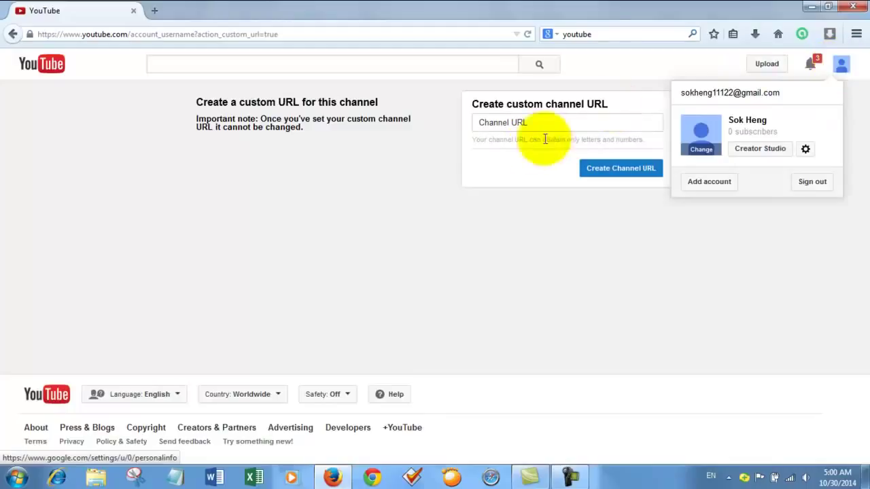
click(524, 122)
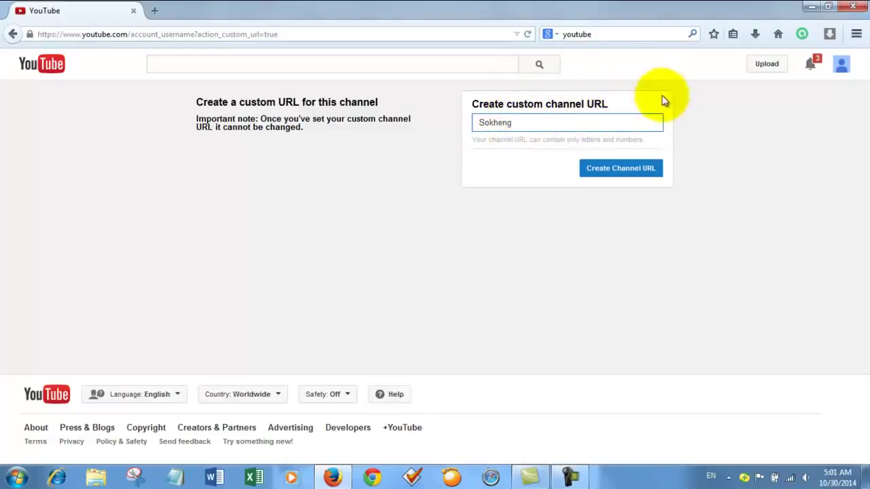
click(623, 174)
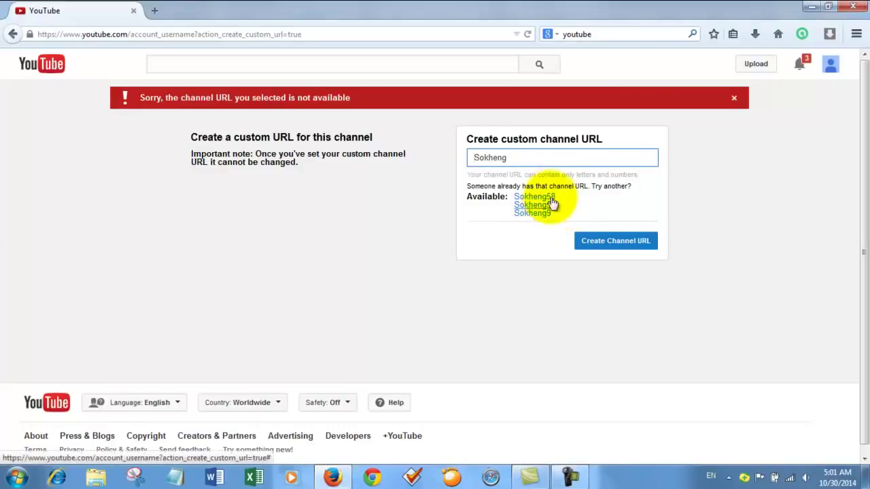
click(537, 197)
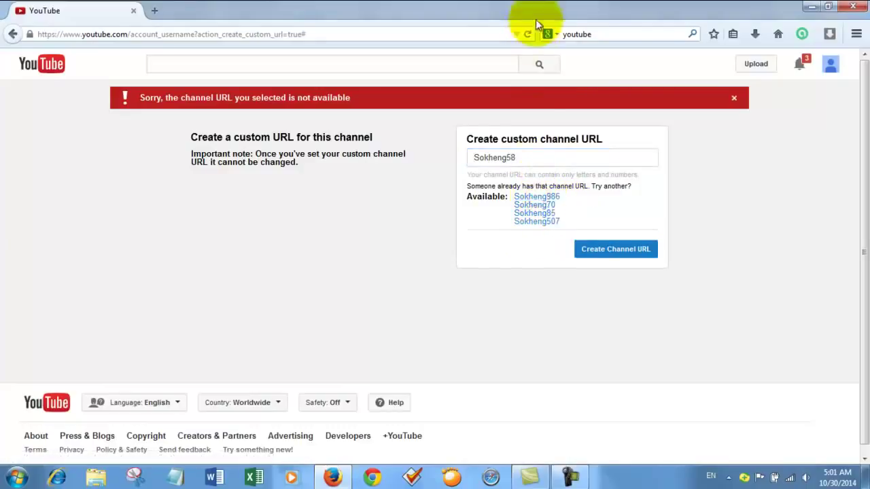
click(616, 250)
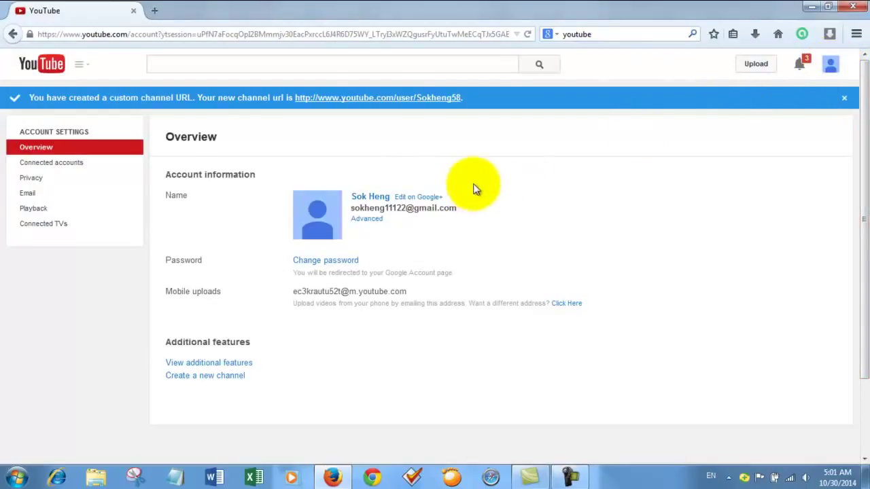
Reach the Status and features page via account settings' 'View additional features'
click(832, 66)
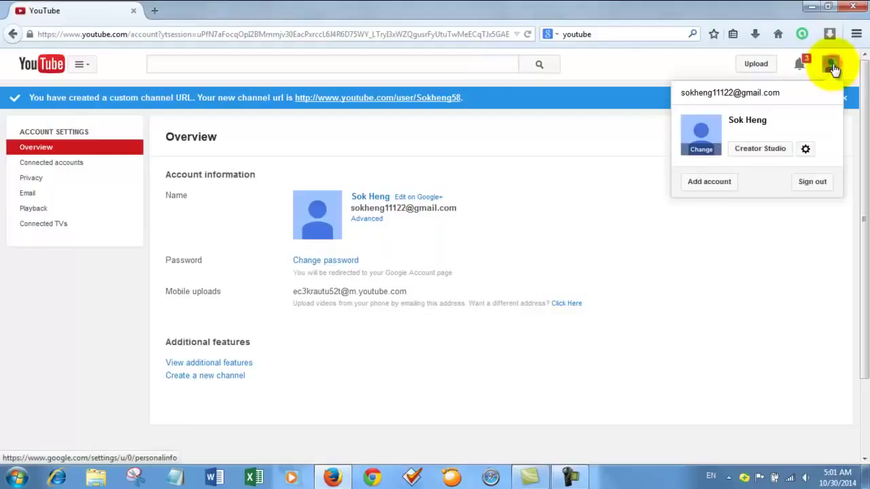
click(805, 149)
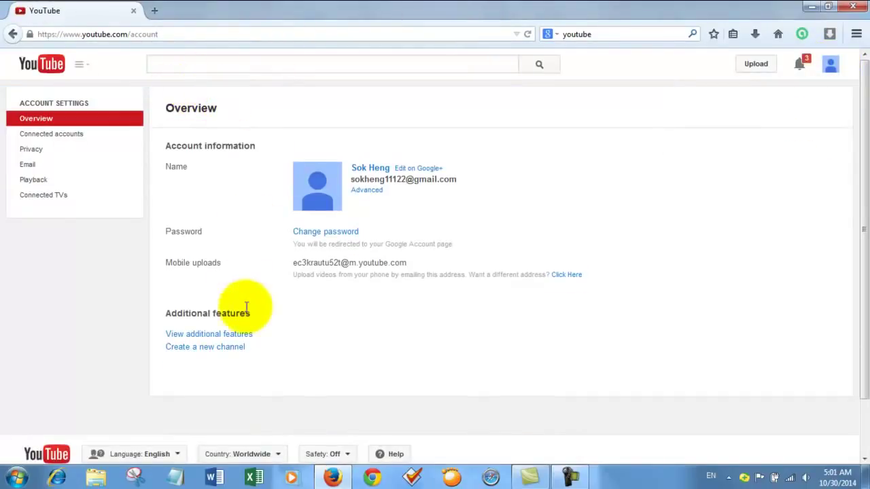
click(211, 337)
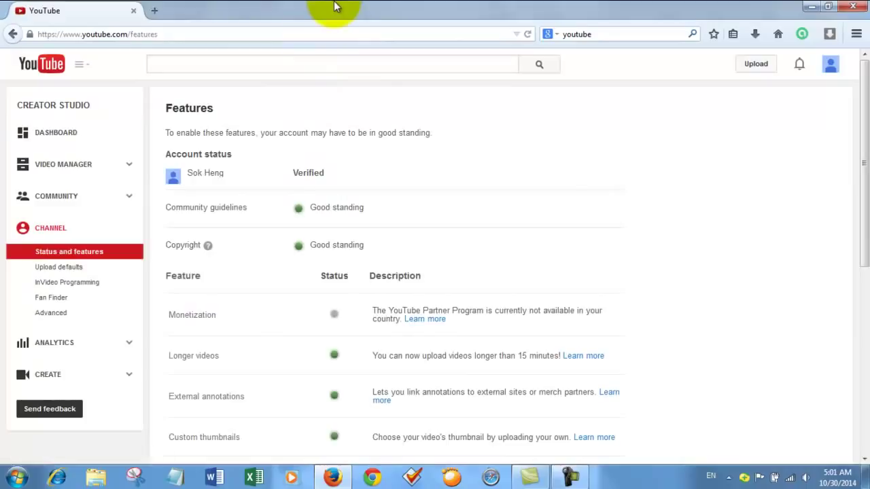
Set the channel country to Thailand in Advanced settings
click(46, 314)
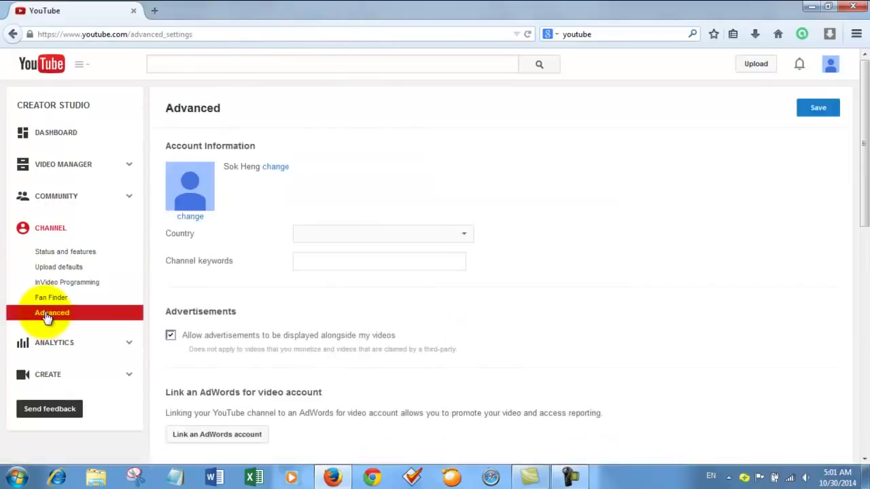
click(452, 238)
drag(466, 275, 469, 398)
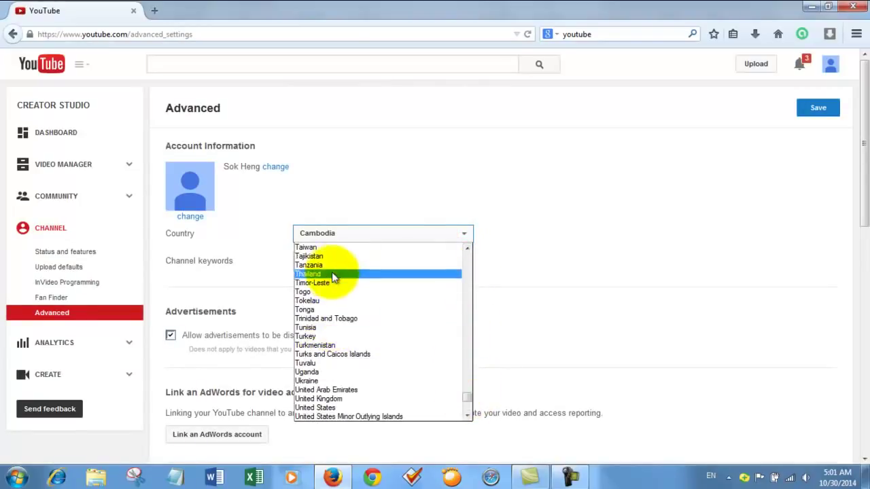
scroll(341, 372, down, 1)
scroll(335, 340, up, 4)
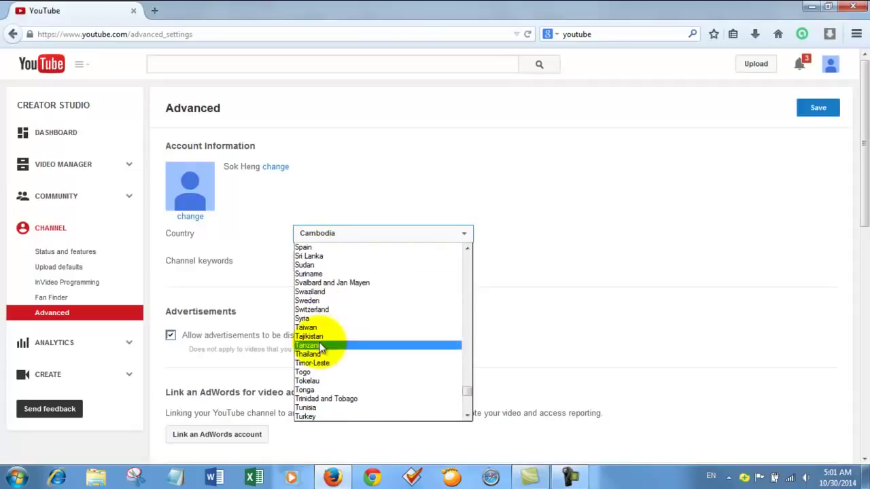
scroll(331, 363, down, 1)
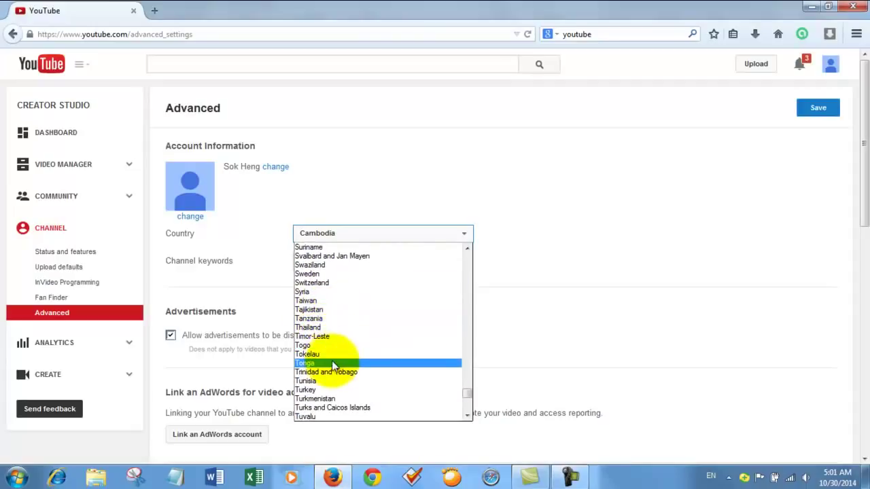
click(320, 329)
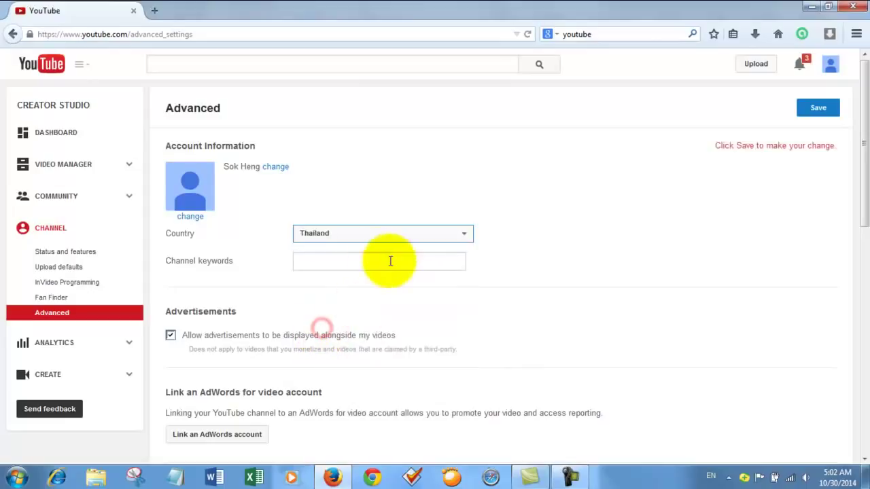
Enter a channel keyword and save the Advanced channel settings
click(332, 265)
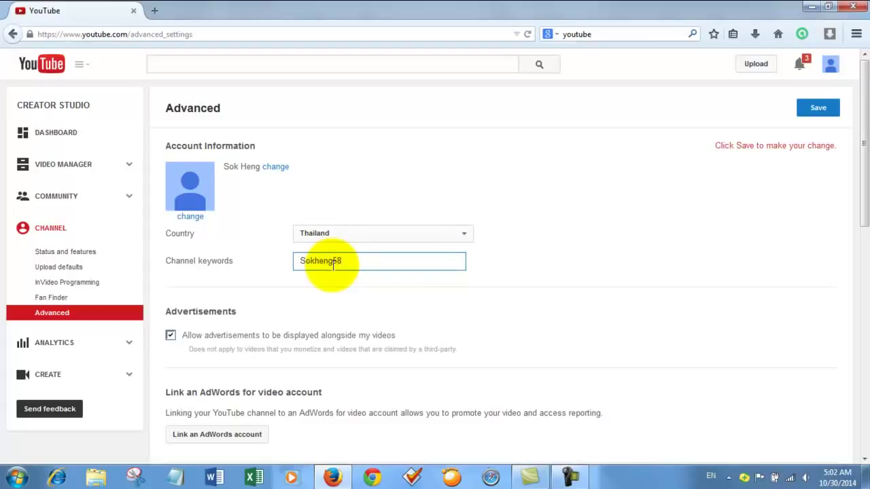
scroll(625, 229, down, 5)
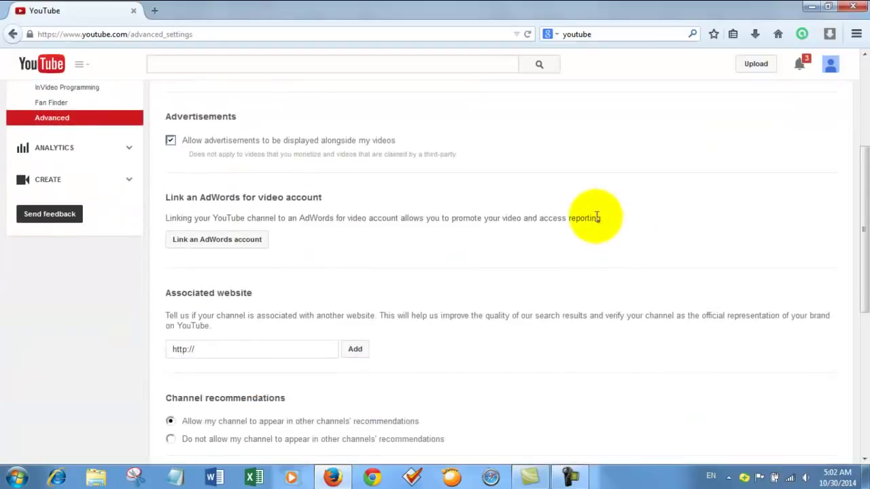
scroll(478, 285, down, 8)
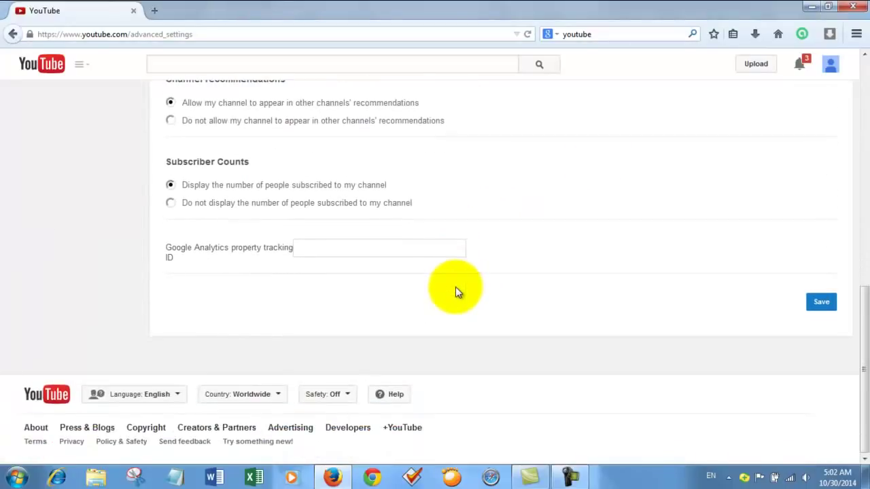
scroll(455, 287, up, 7)
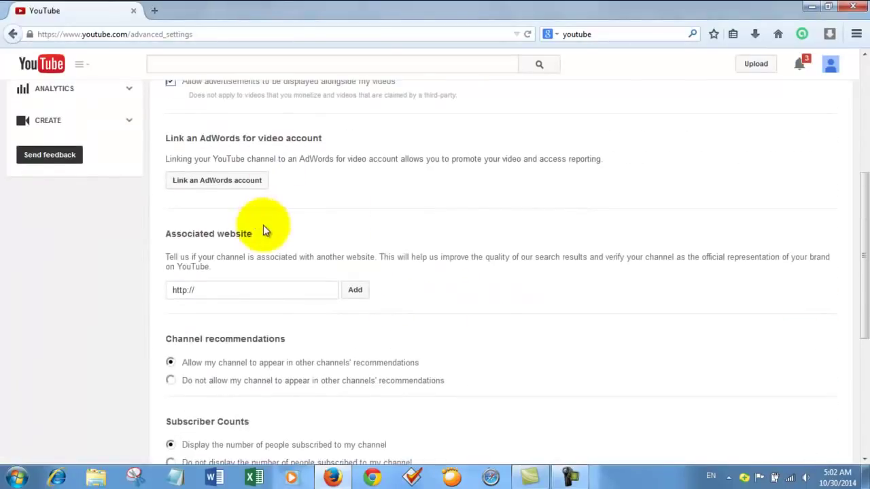
scroll(295, 146, down, 7)
scroll(458, 272, up, 12)
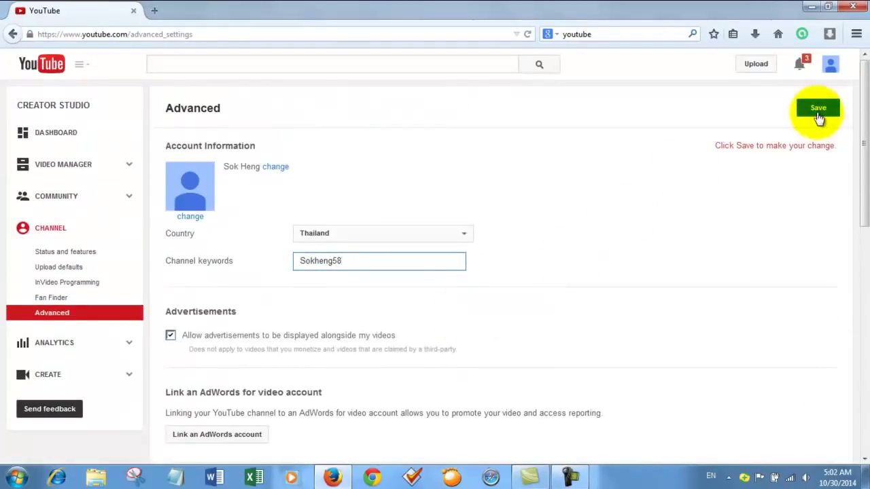
click(818, 110)
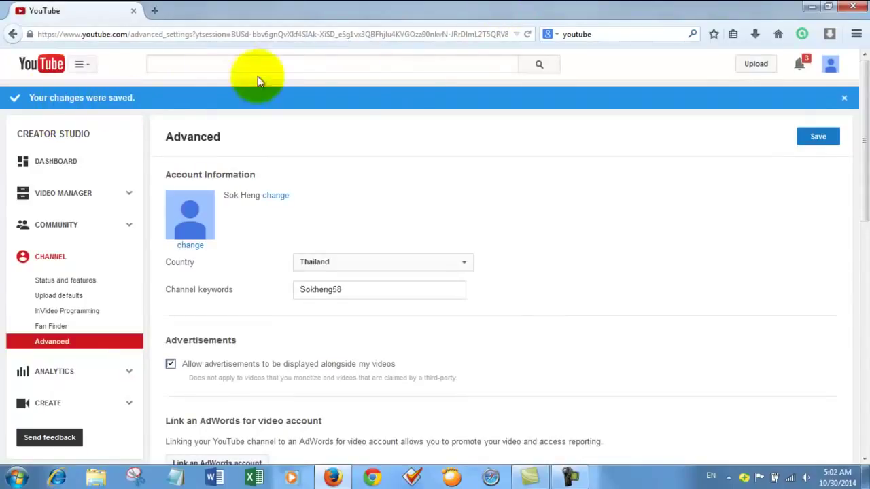
Save the channel settings again and go to the channel's Status and features page
click(815, 139)
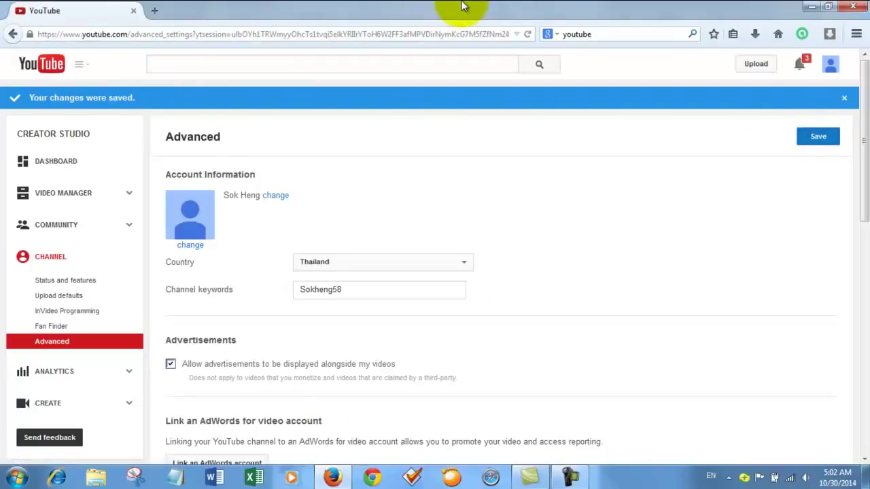
click(67, 282)
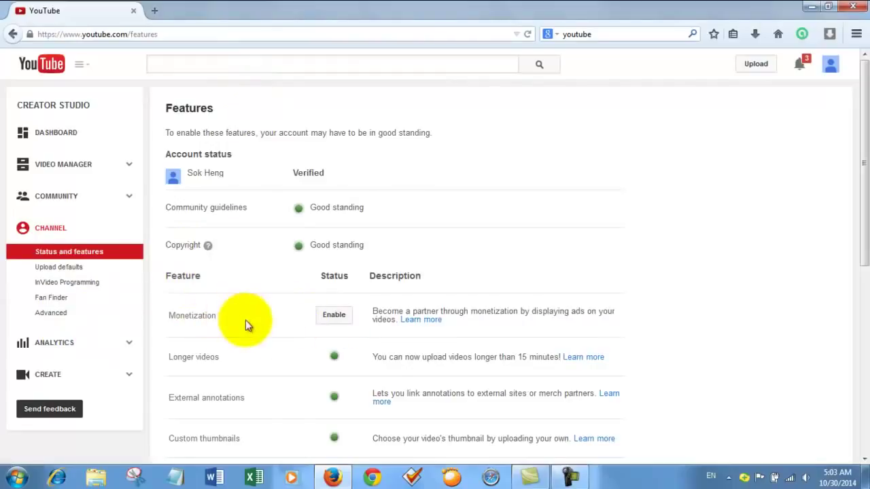
Enable monetization, agreeing to all three Monetization Agreement terms, and dismiss the follow-up tip
click(334, 315)
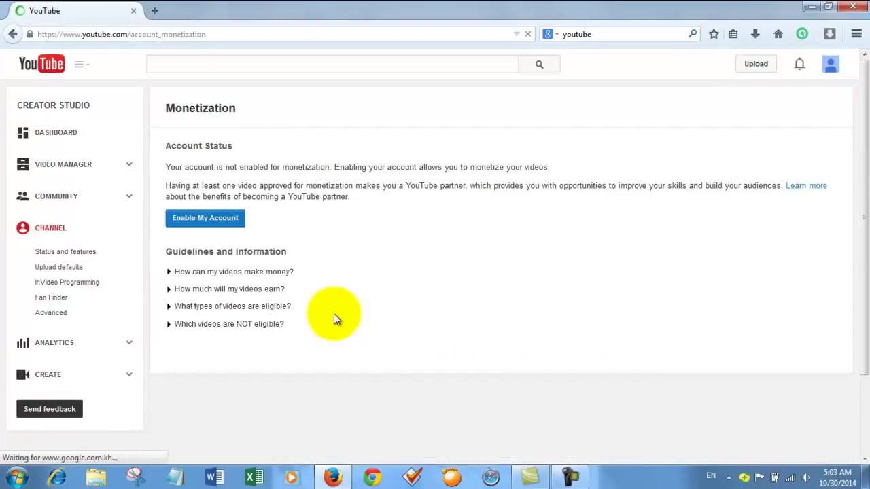
click(196, 219)
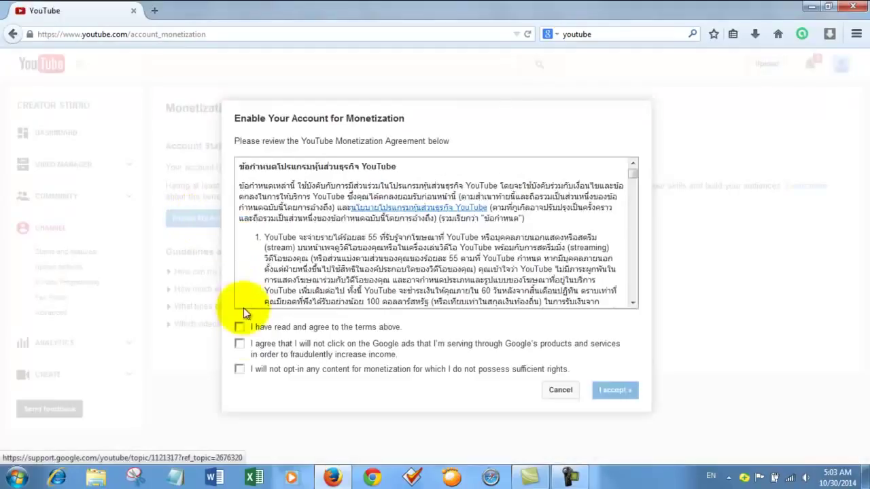
click(239, 327)
click(239, 343)
click(239, 369)
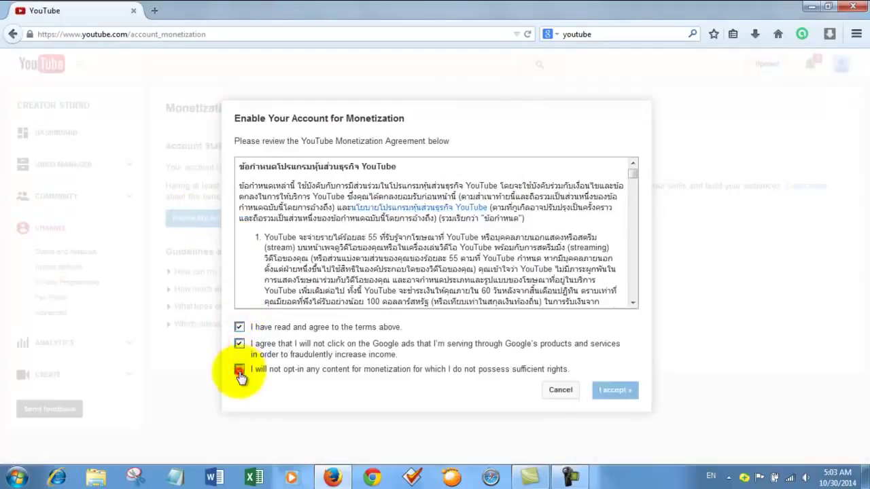
click(615, 390)
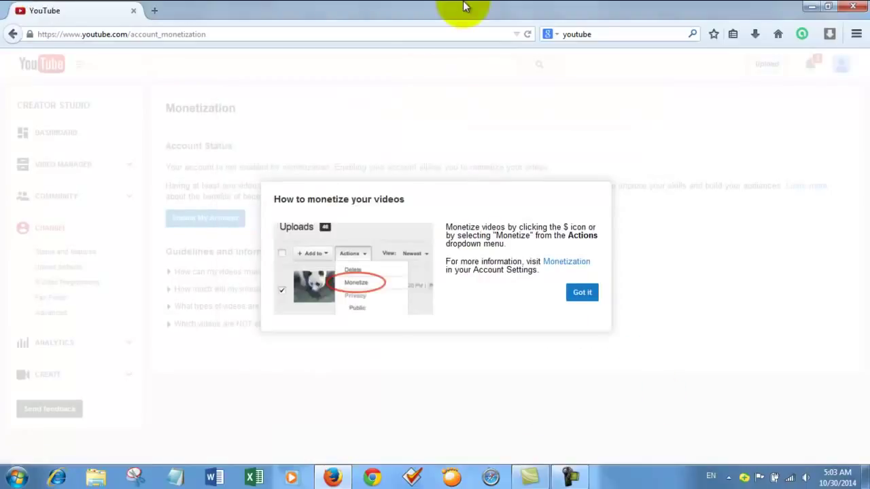
click(583, 292)
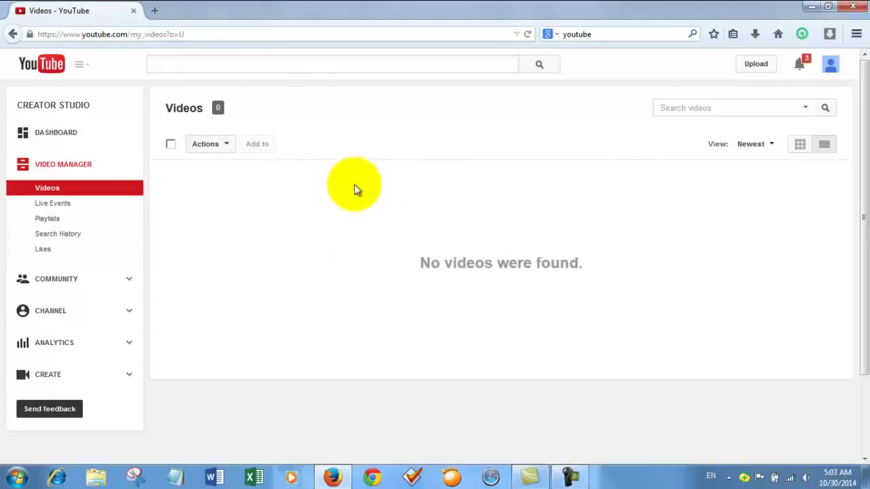
Go through YouTube settings and additional features to the channel's Monetization page
click(830, 67)
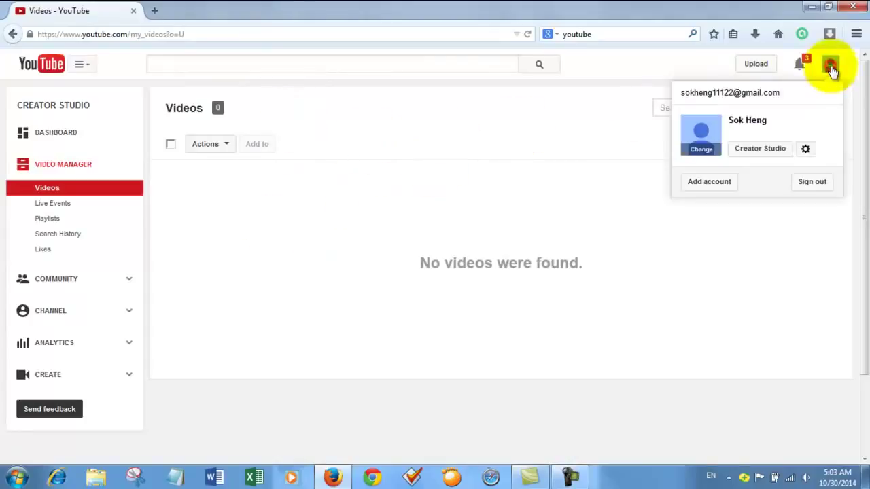
click(805, 151)
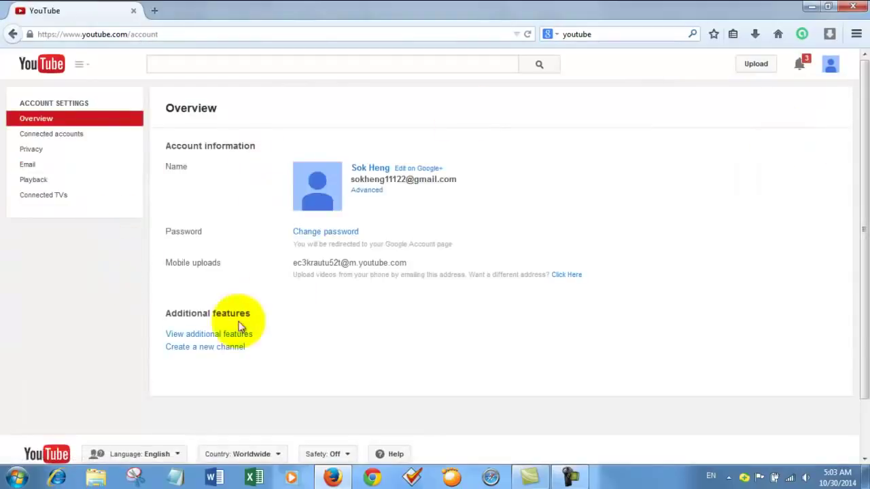
click(216, 335)
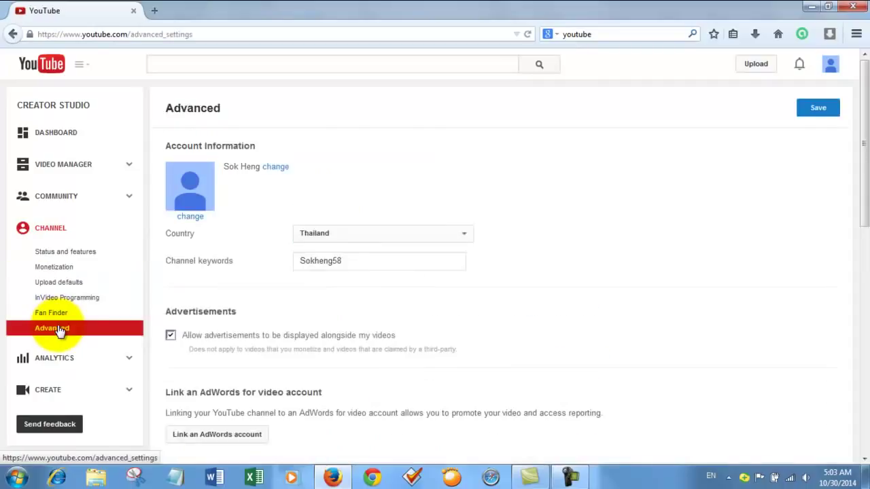
scroll(311, 320, down, 3)
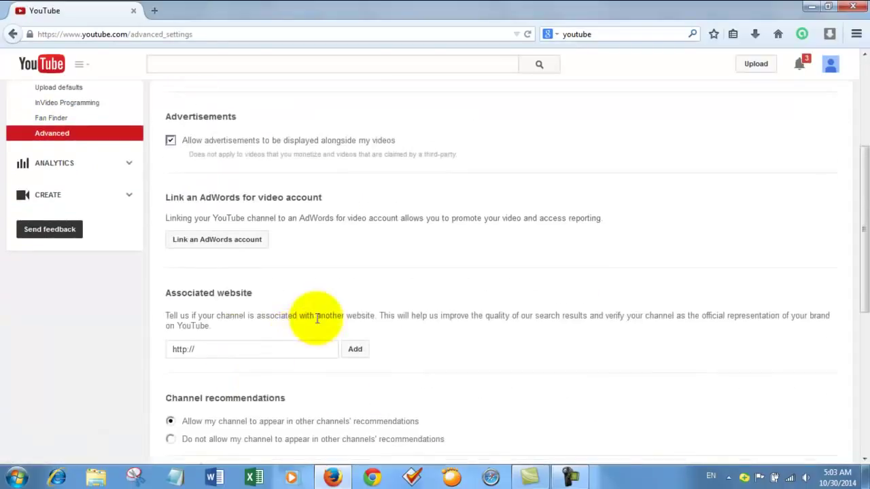
scroll(338, 310, up, 3)
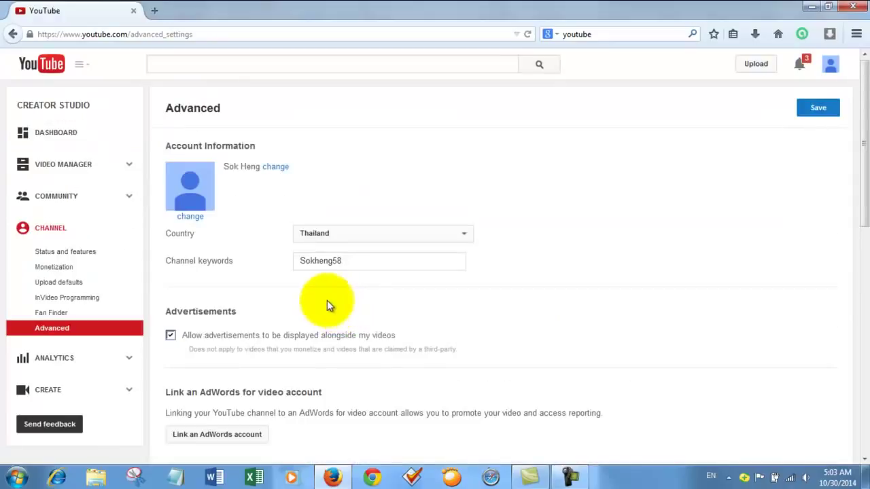
click(54, 267)
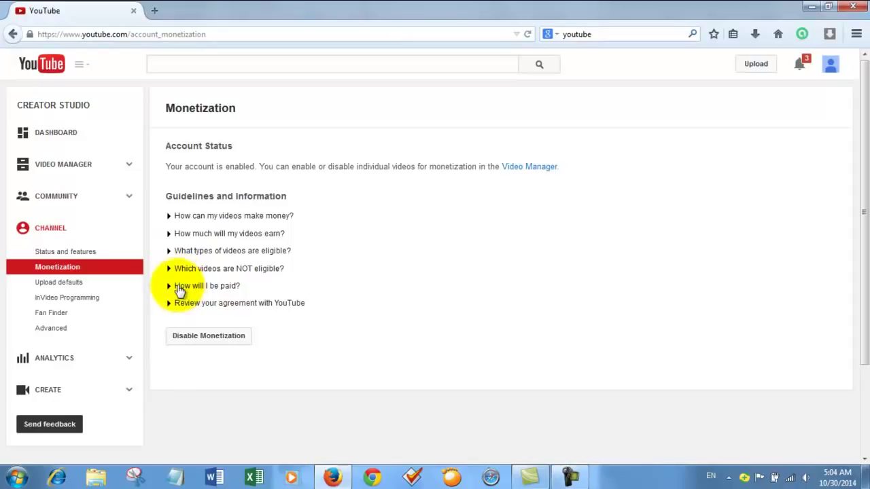
Expand 'How will I be paid?' and follow the associate-an-AdSense-account link to AdSense sign-up
scroll(177, 292, down, 2)
scroll(301, 229, up, 2)
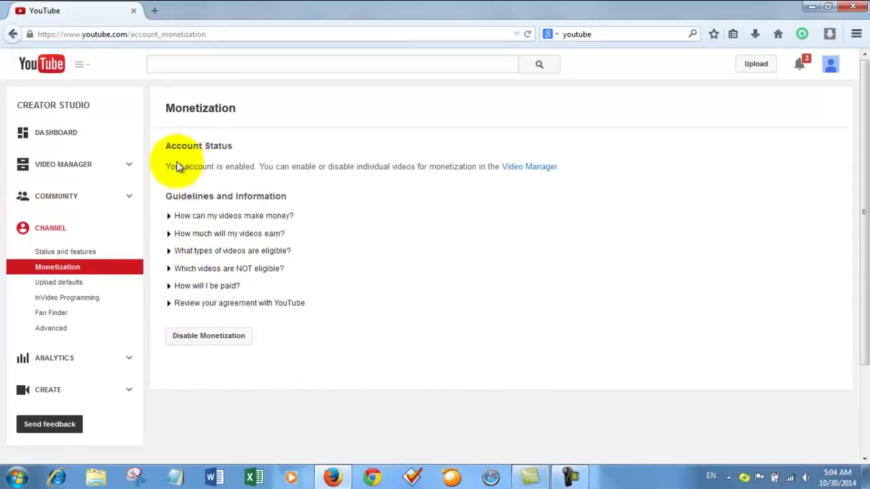
click(171, 288)
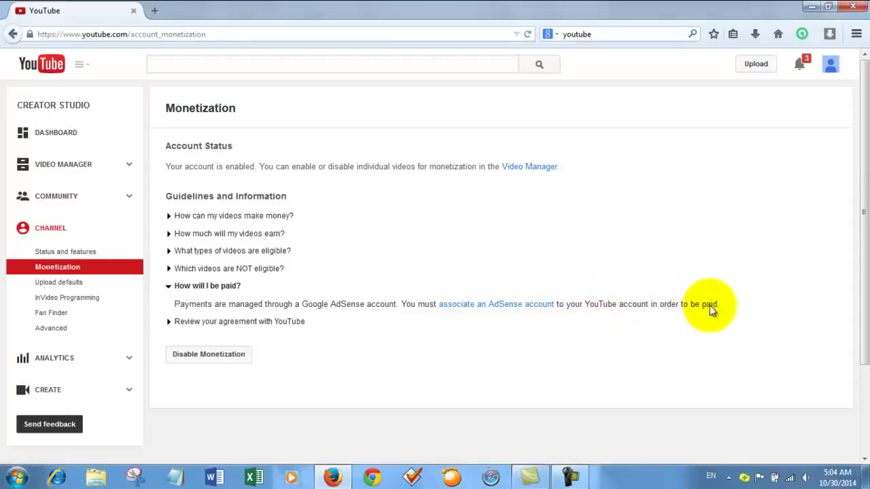
click(469, 305)
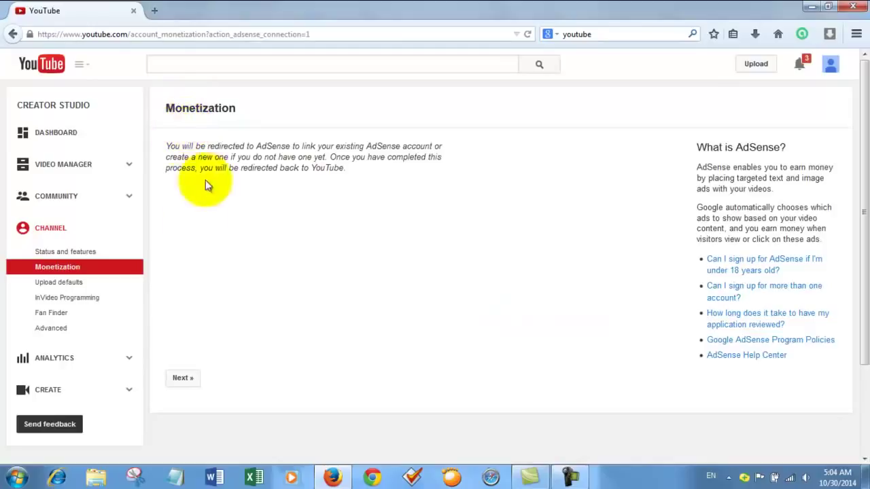
click(183, 378)
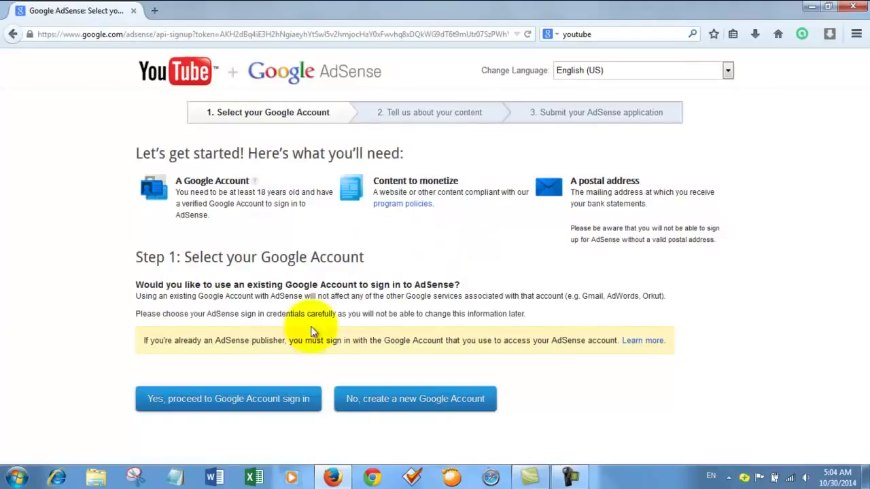
Sign in to AdSense with the existing Google account's password and let the browser remember it
click(188, 406)
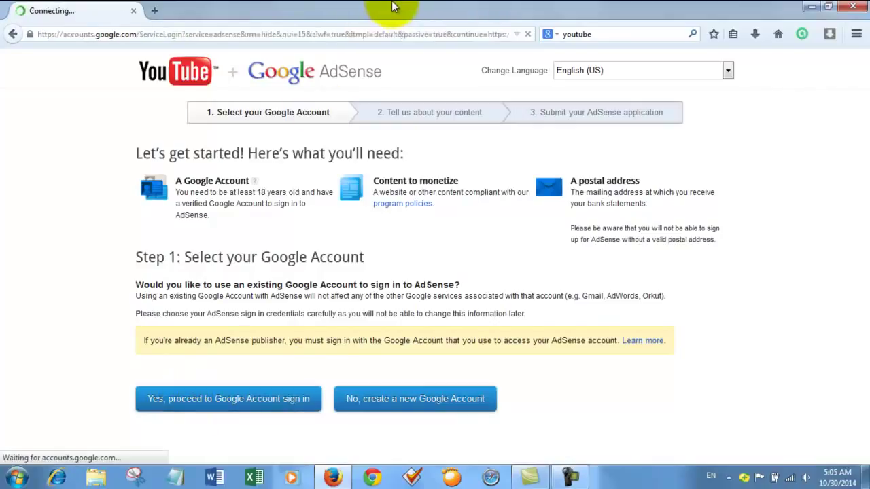
click(395, 267)
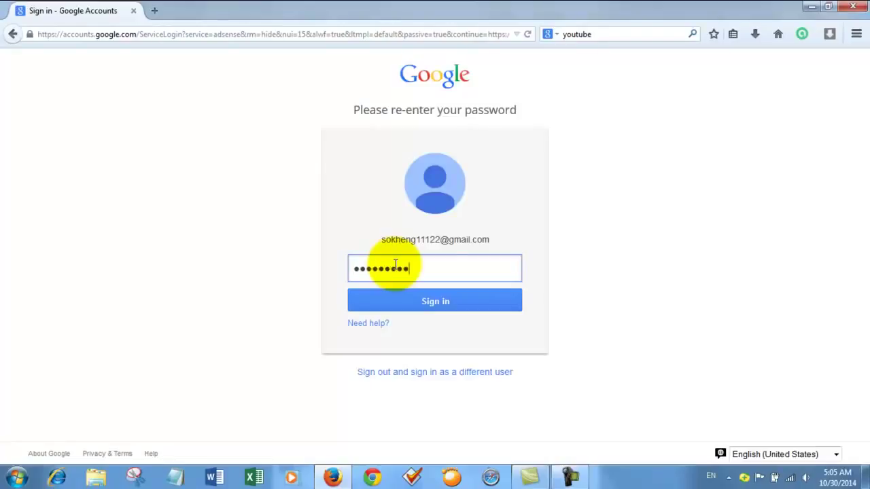
key(Return)
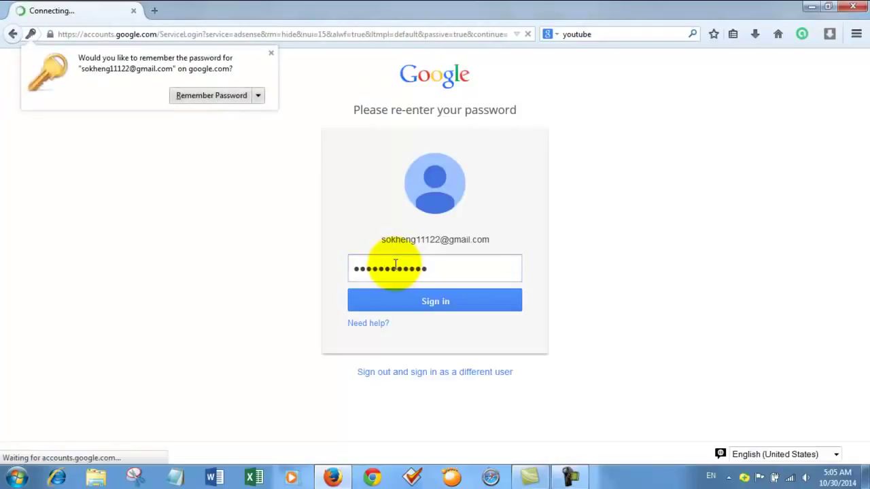
click(216, 95)
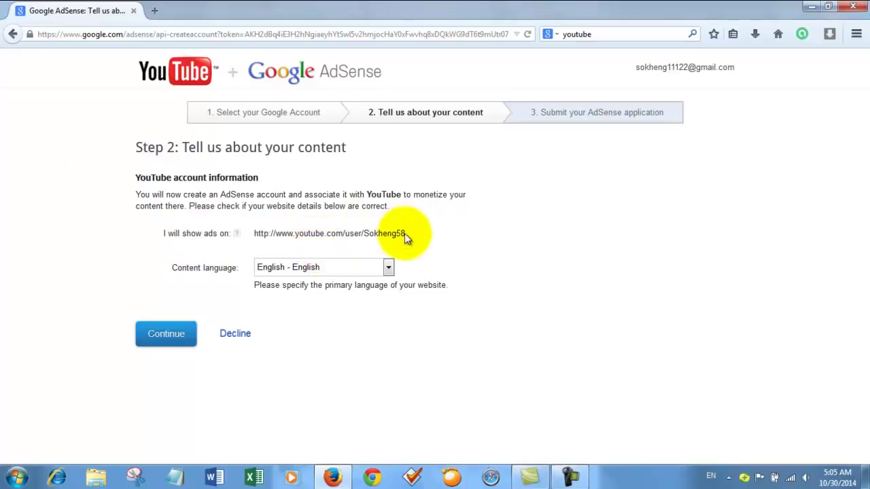
Keep English as the content language and continue to Step 3 of the application
click(387, 267)
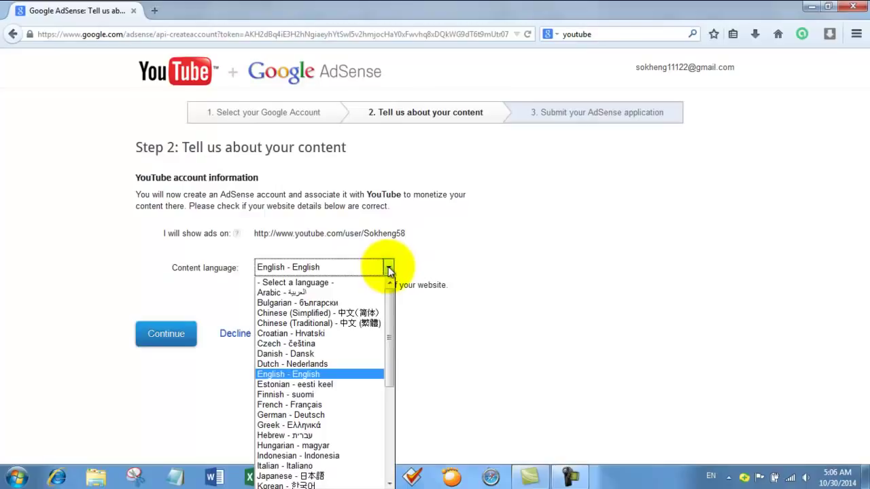
mouse_move(392, 309)
mouse_down()
mouse_move(399, 359)
mouse_move(398, 319)
mouse_up()
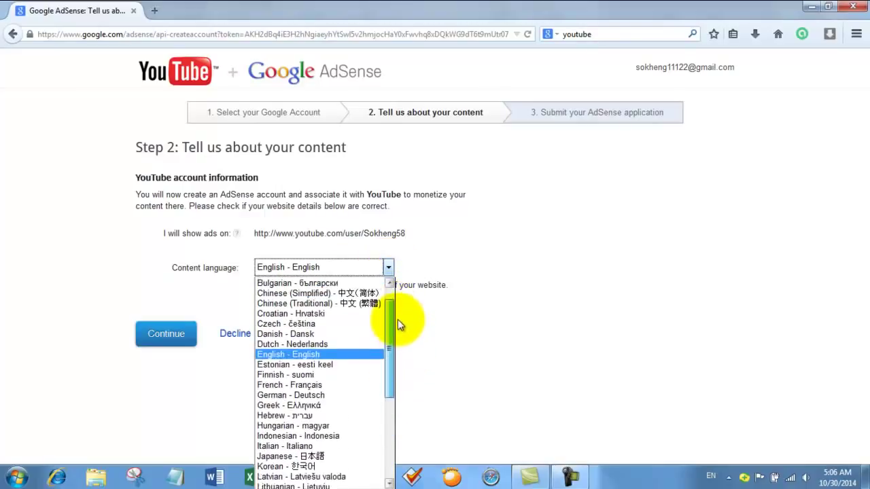
click(301, 352)
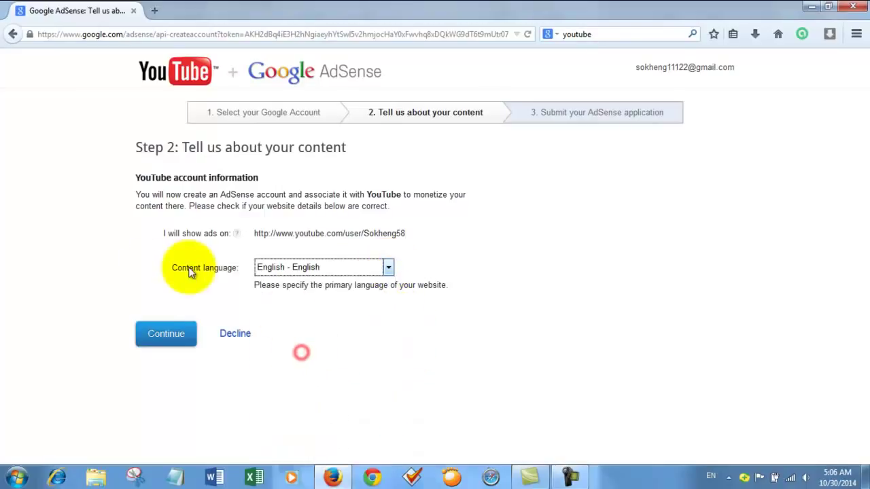
click(168, 335)
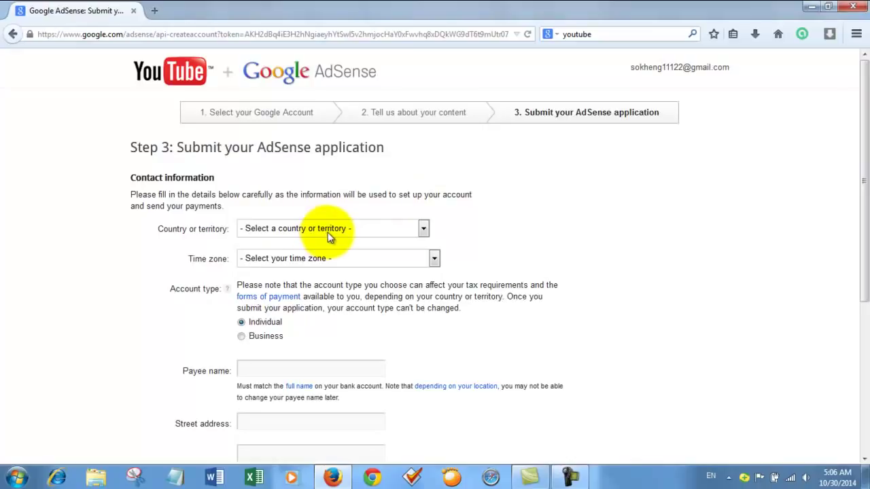
Choose Cambodia as the country and enter the payee's full name
click(423, 228)
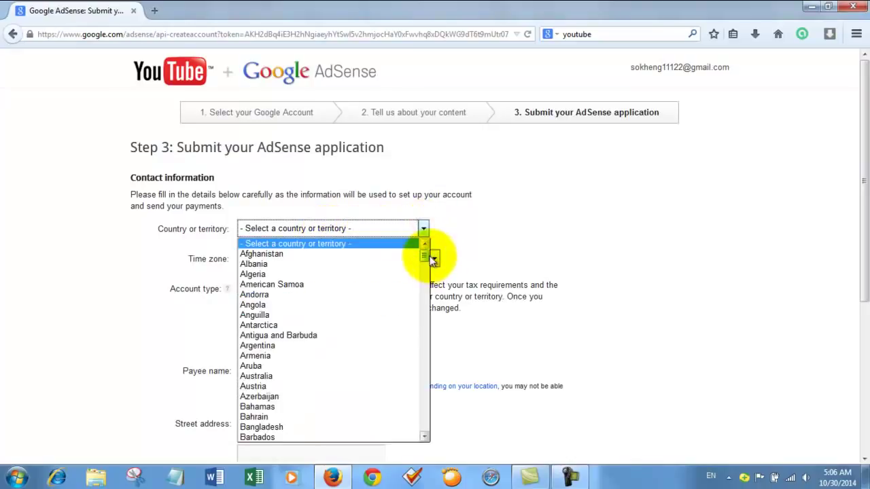
drag(423, 258, 412, 282)
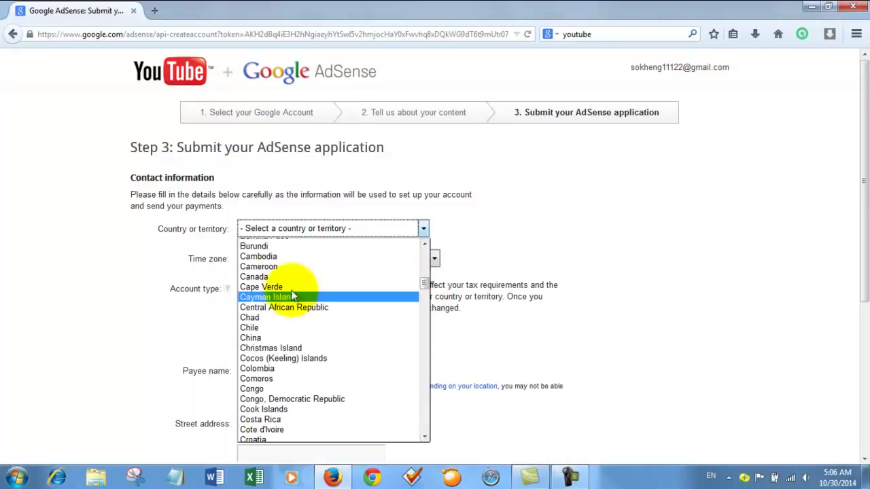
click(275, 256)
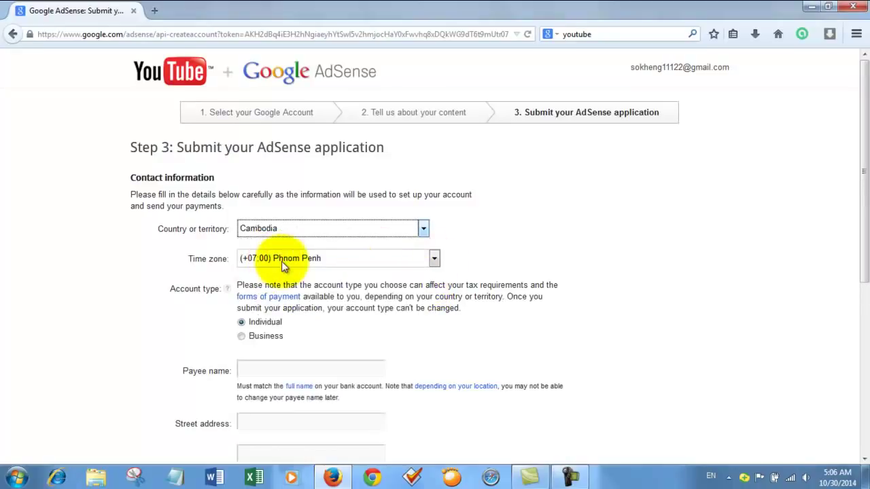
scroll(266, 301, down, 3)
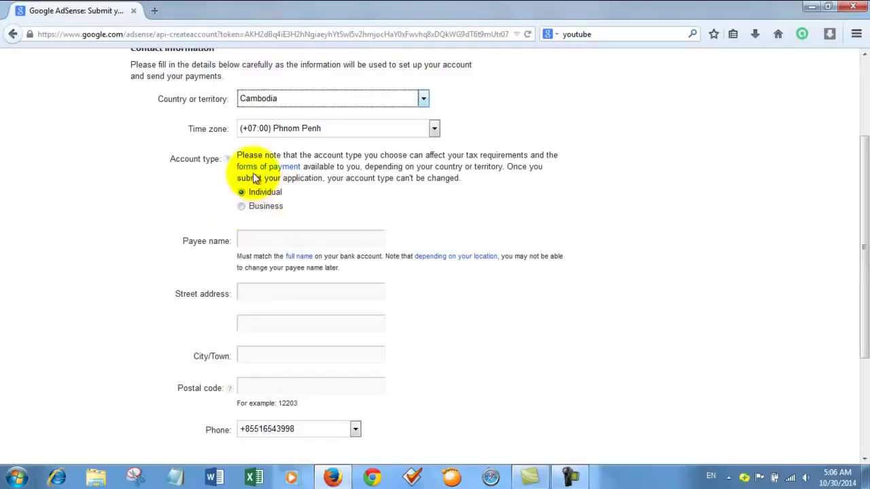
click(291, 235)
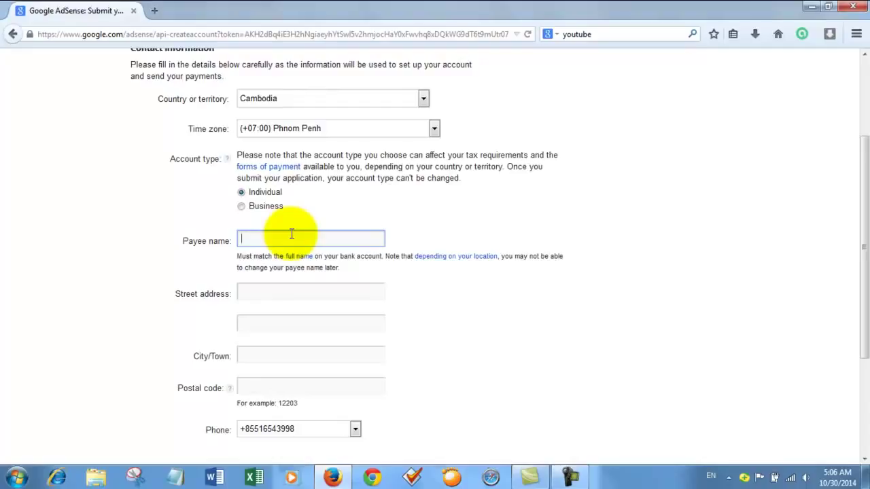
Fill in both street address lines and Phnom Penh as the city, leaving postal code empty
click(289, 293)
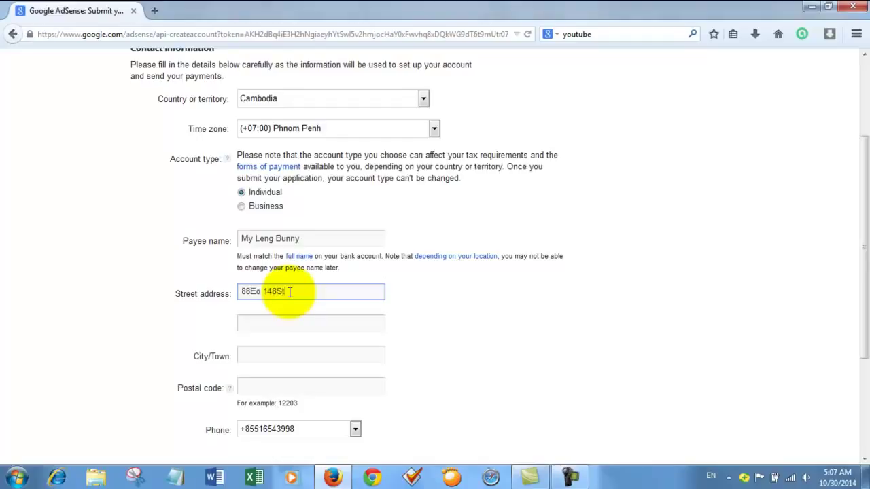
click(308, 327)
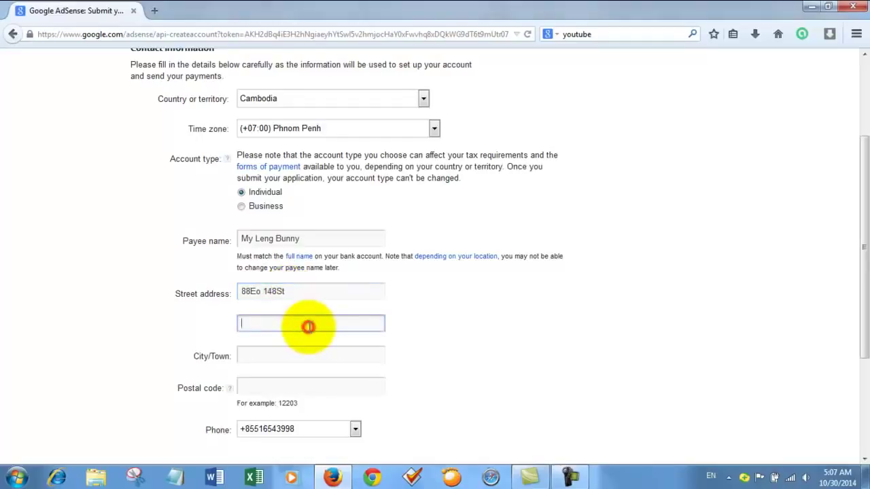
text(Daun Penh)
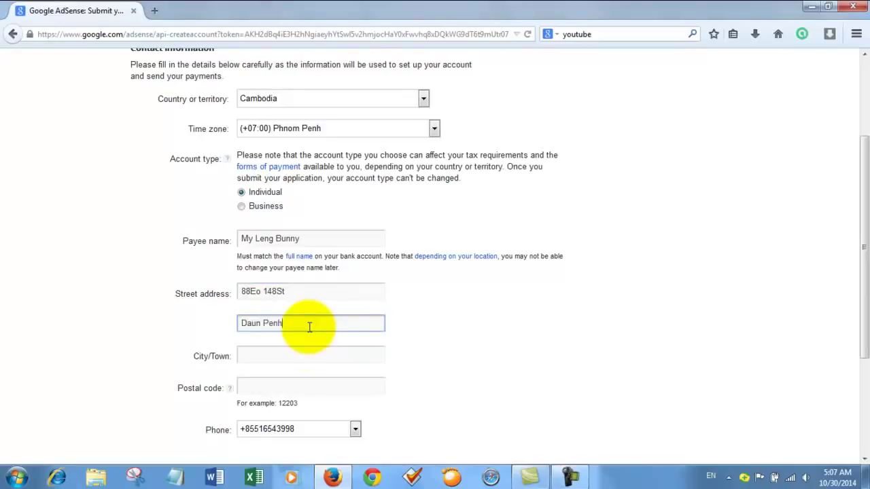
click(306, 351)
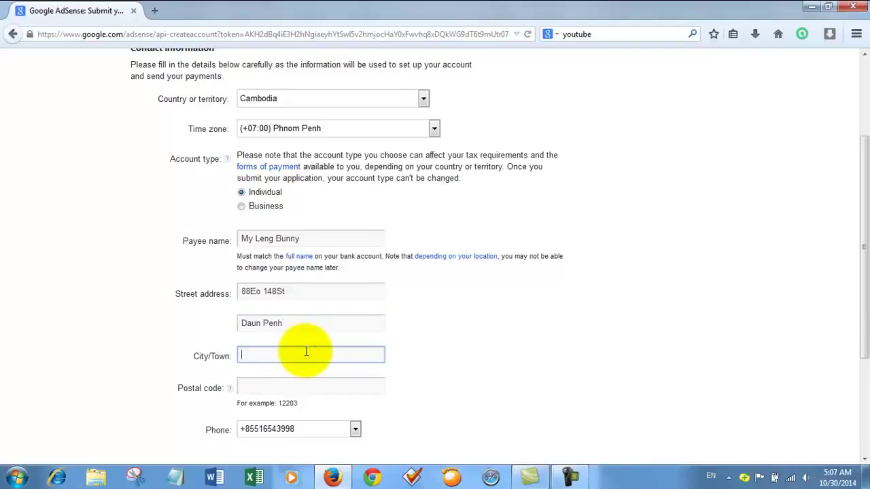
text(Phnom Penh)
click(299, 382)
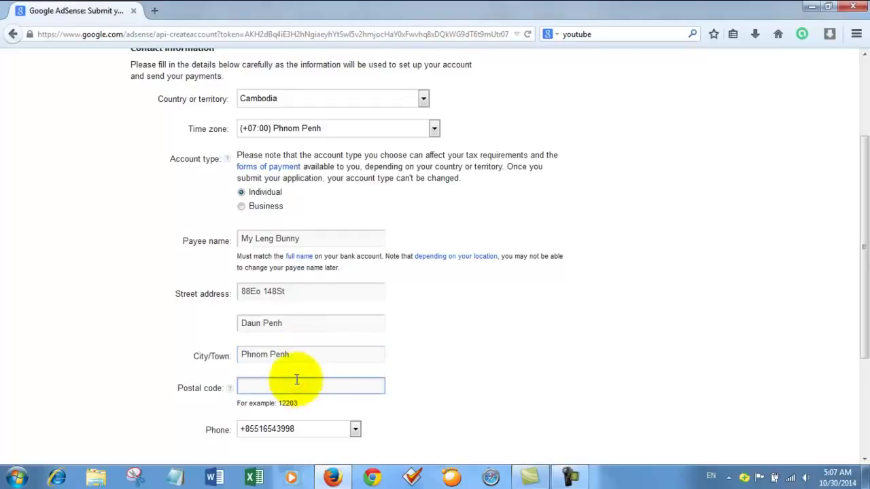
scroll(361, 320, down, 2)
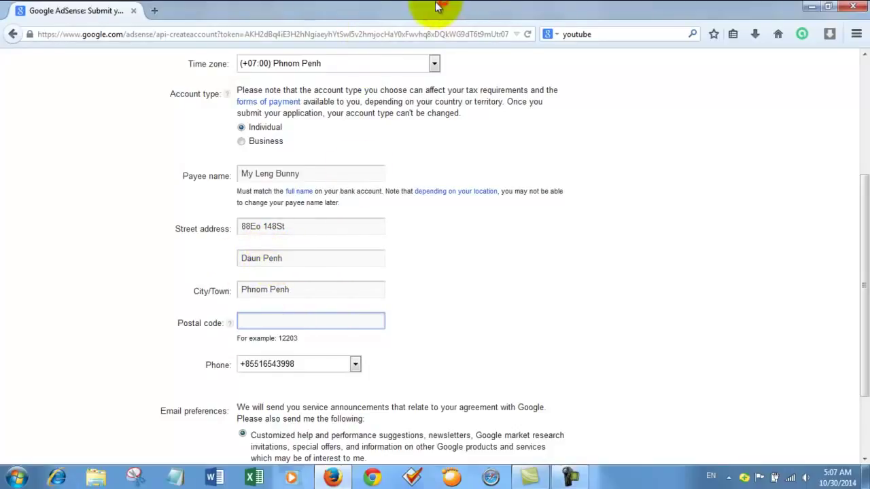
In a new tab, search Google for 'phnom penh postal code'
click(154, 10)
click(610, 35)
text(P)
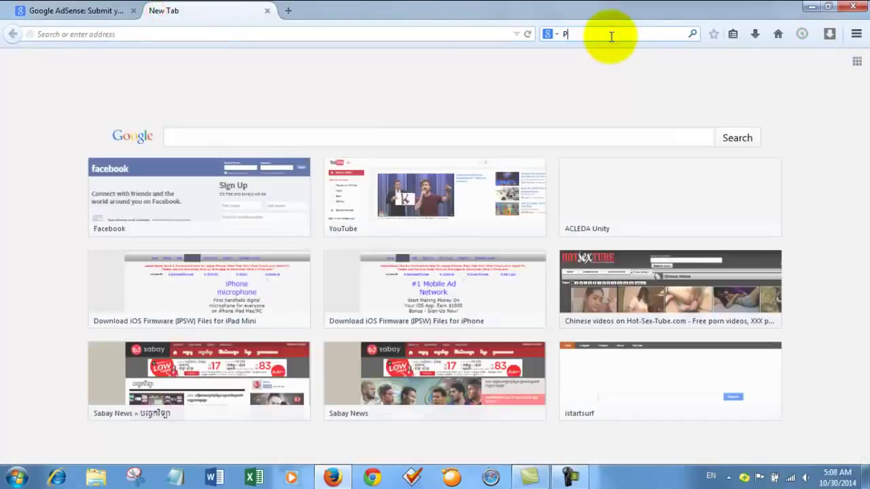
text(hnom)
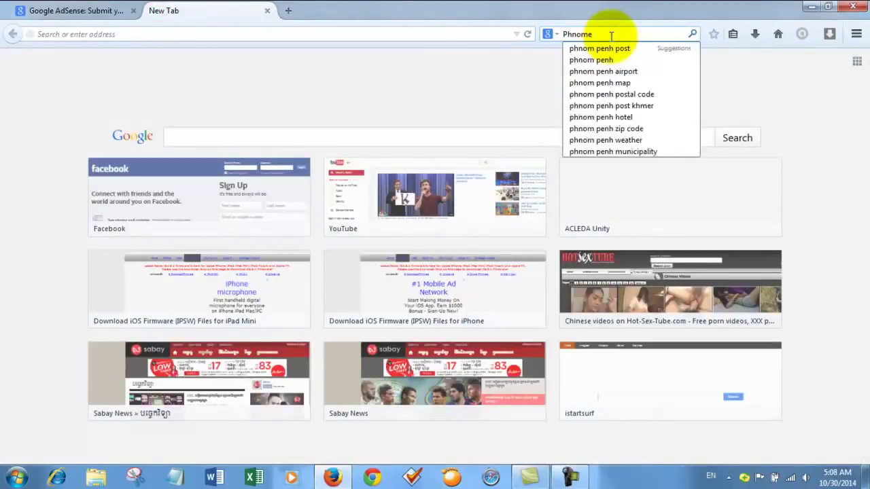
text( Penhh)
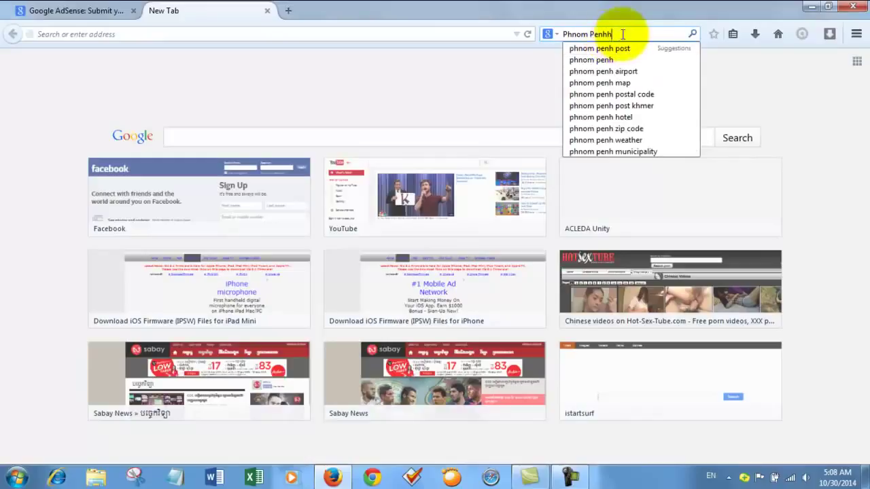
click(643, 93)
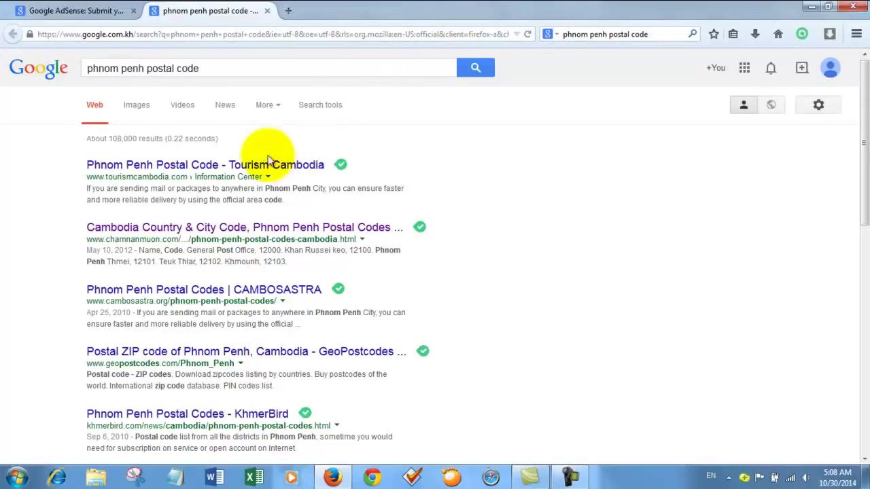
Open the Tourism Cambodia postal code page and copy 12205, the Phsar Kandal 2 code
click(204, 167)
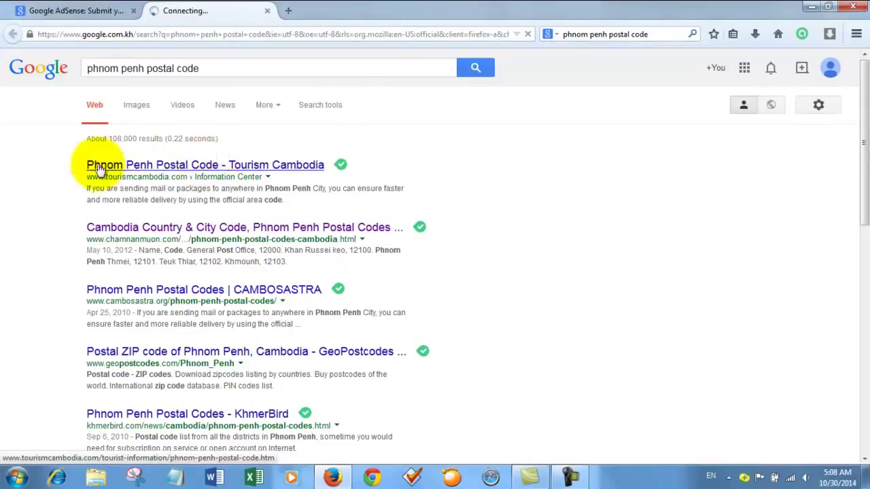
click(196, 167)
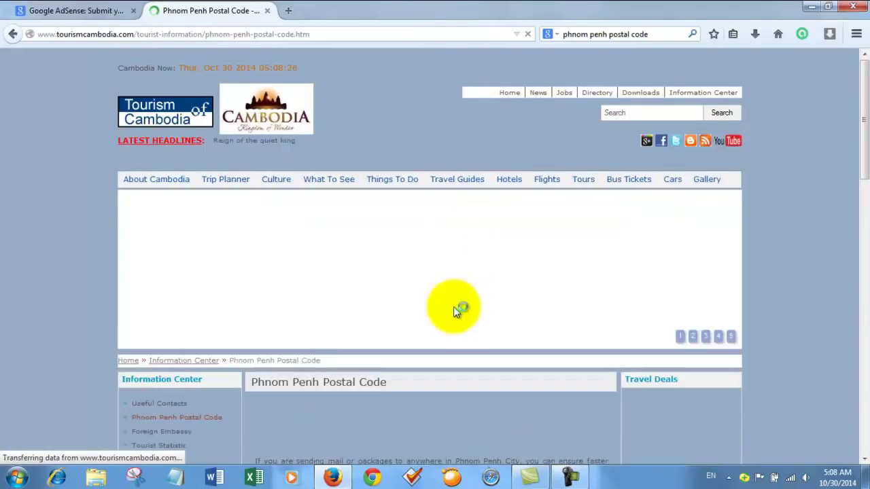
scroll(842, 88, down, 2)
scroll(837, 91, down, 2)
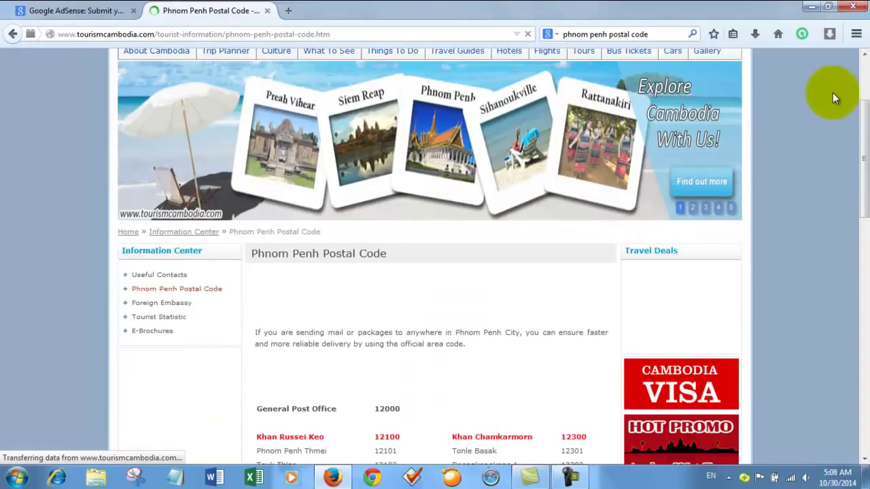
scroll(863, 89, up, 4)
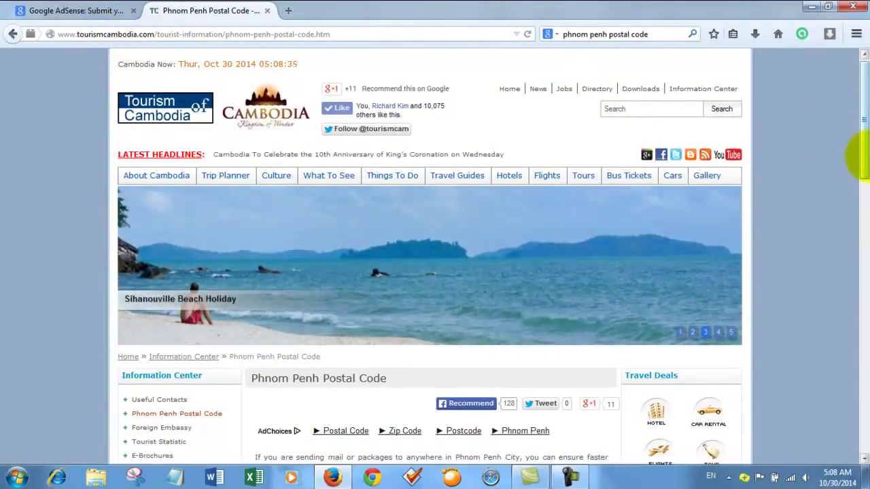
drag(863, 116, 860, 355)
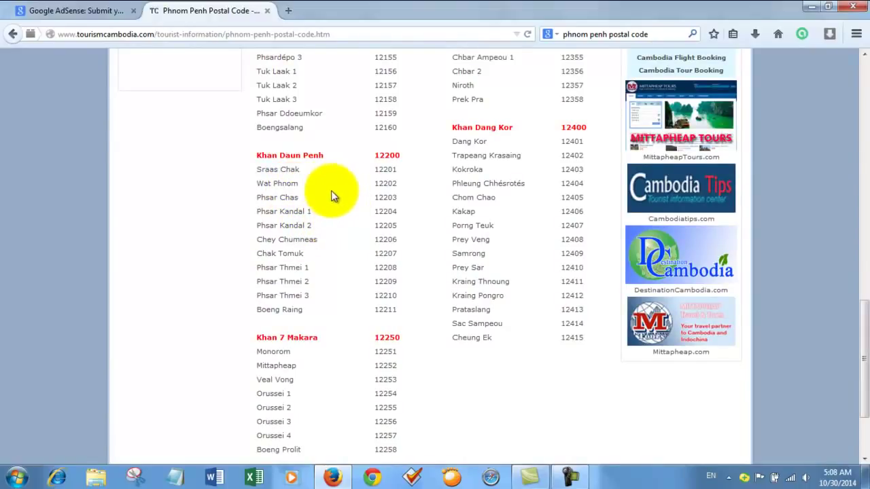
click(372, 226)
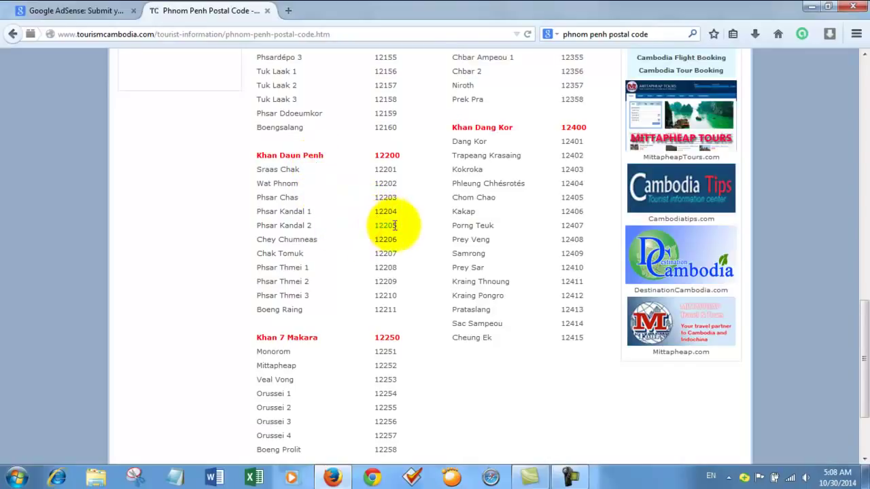
double_click(389, 226)
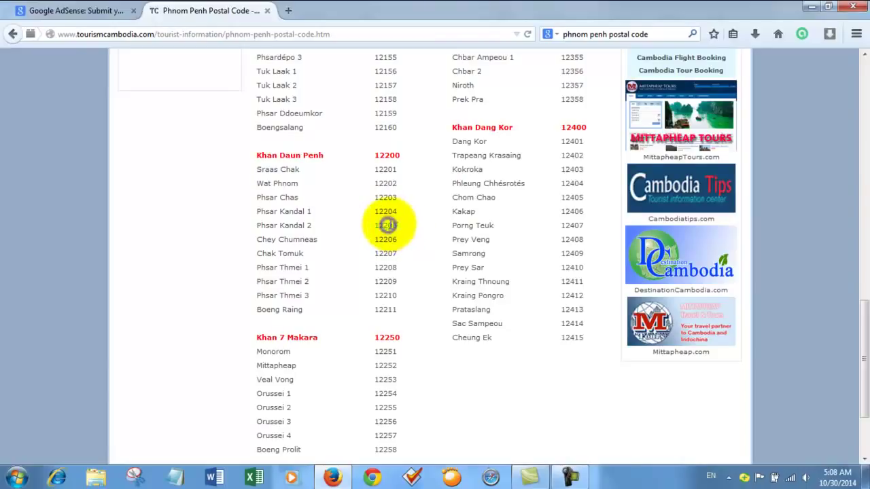
right_click(389, 225)
click(420, 236)
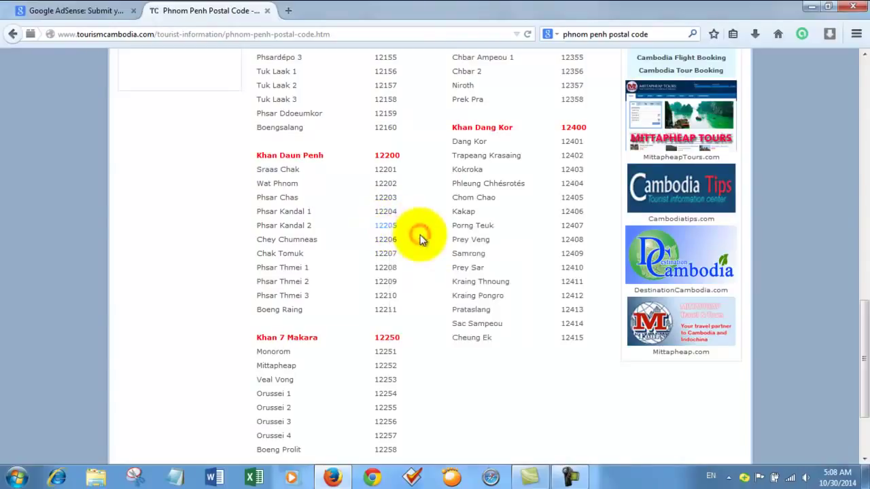
Paste 12205 into the AdSense postal code field and submit the application
click(109, 11)
click(284, 320)
right_click(284, 320)
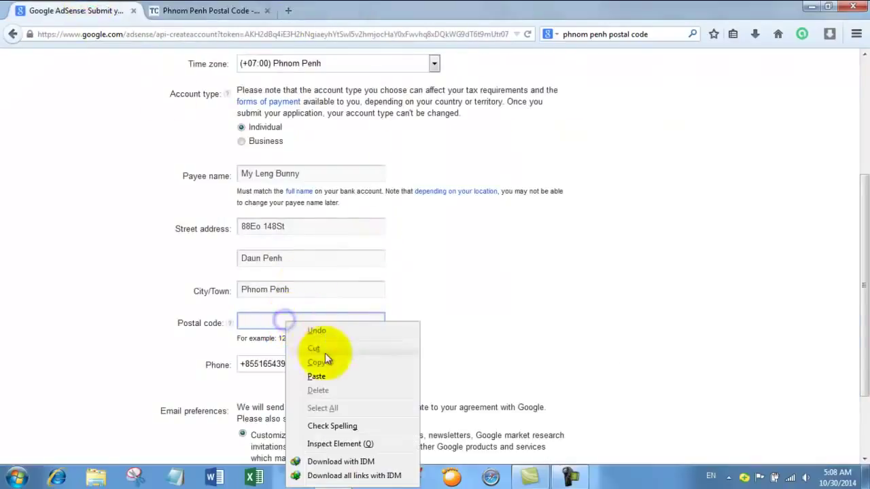
click(319, 374)
drag(863, 197, 855, 281)
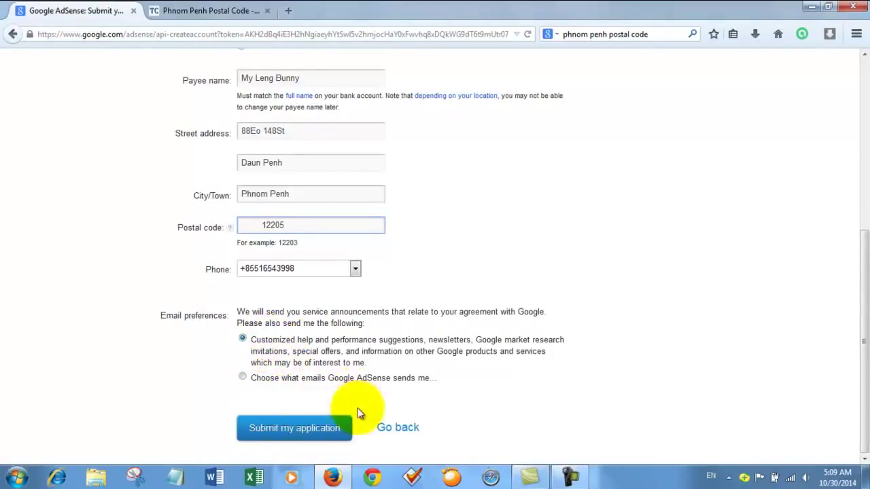
click(285, 427)
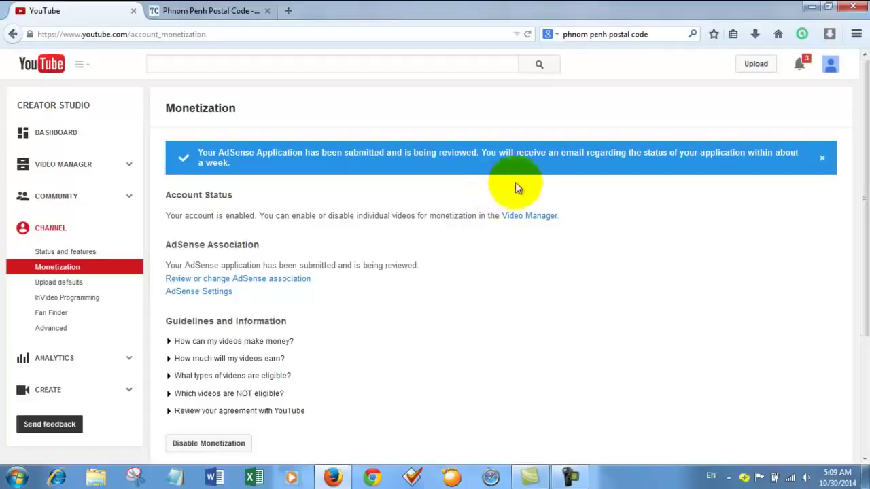
scroll(482, 332, down, 3)
scroll(509, 325, up, 3)
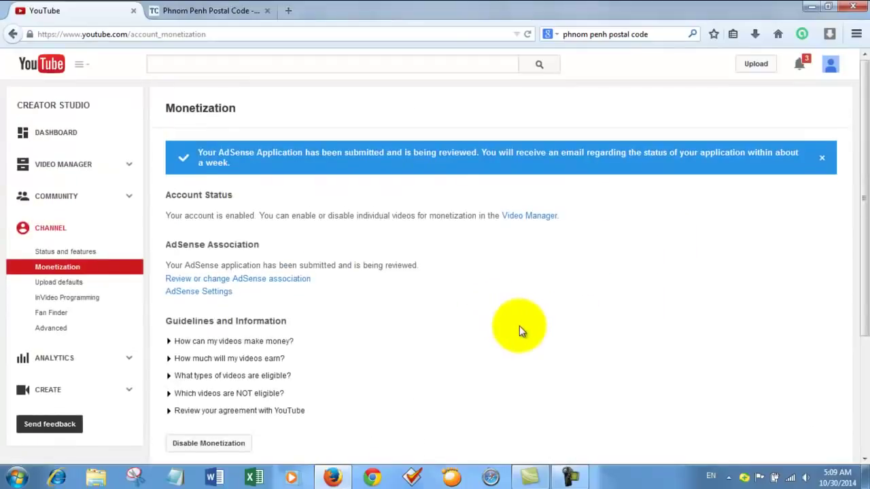
scroll(541, 352, down, 1)
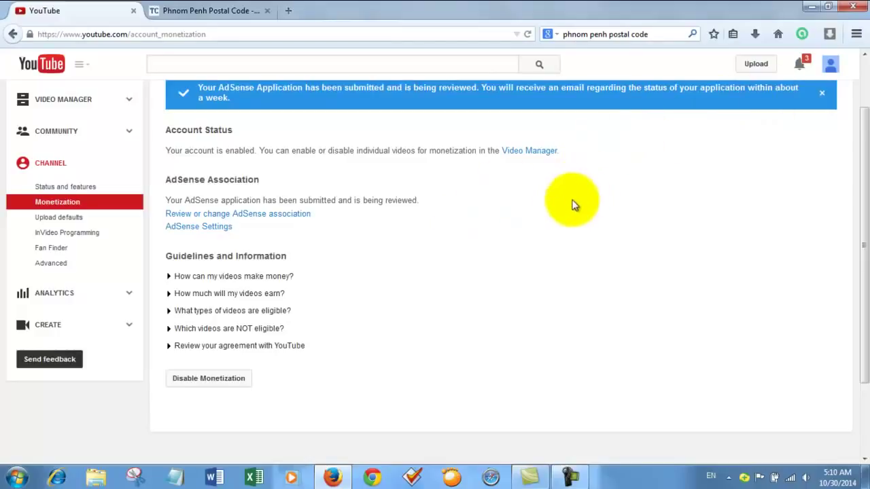
Open Channel > Status and features and review Partner Verified and monetization awaiting AdSense activation
click(65, 186)
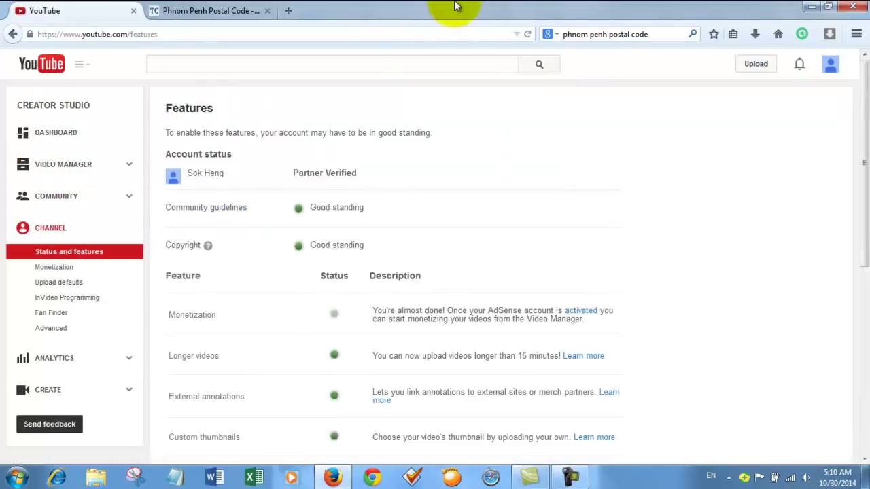
scroll(326, 295, down, 5)
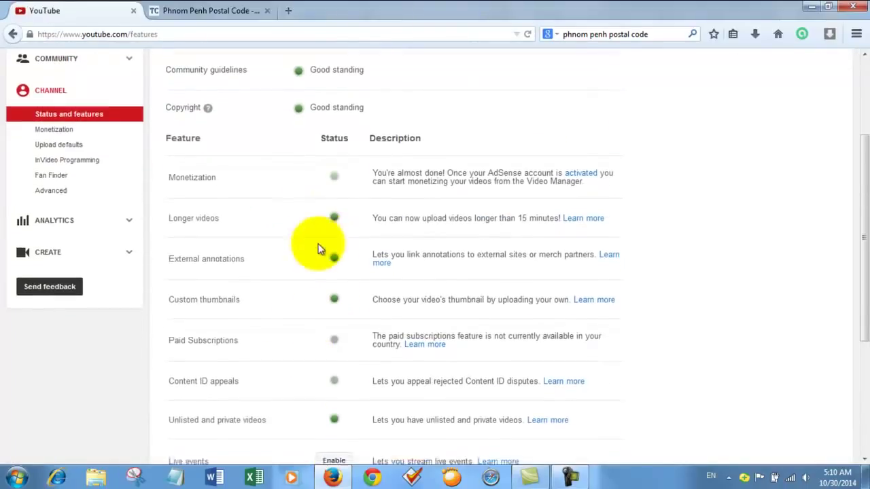
scroll(342, 311, up, 10)
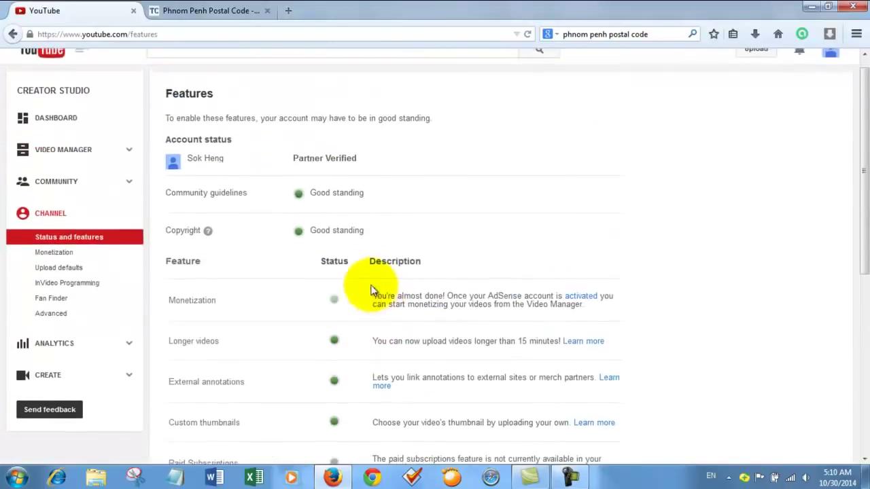
scroll(356, 297, down, 1)
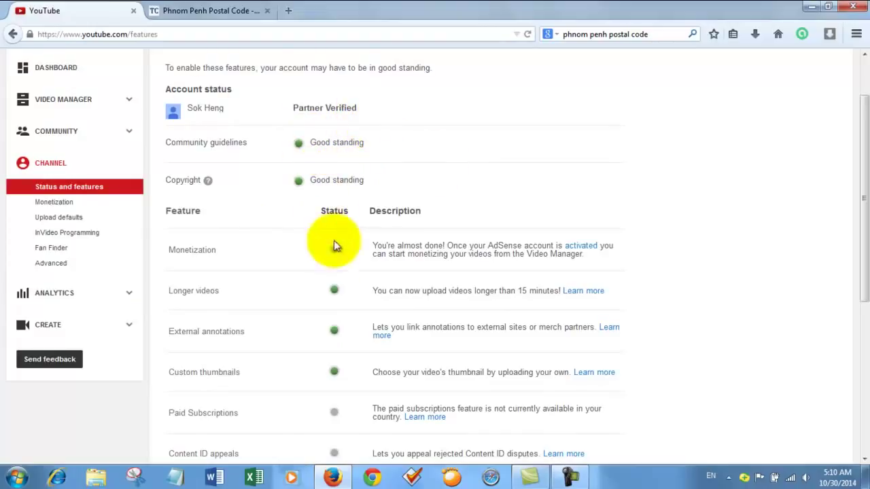
scroll(334, 246, down, 2)
scroll(306, 247, up, 4)
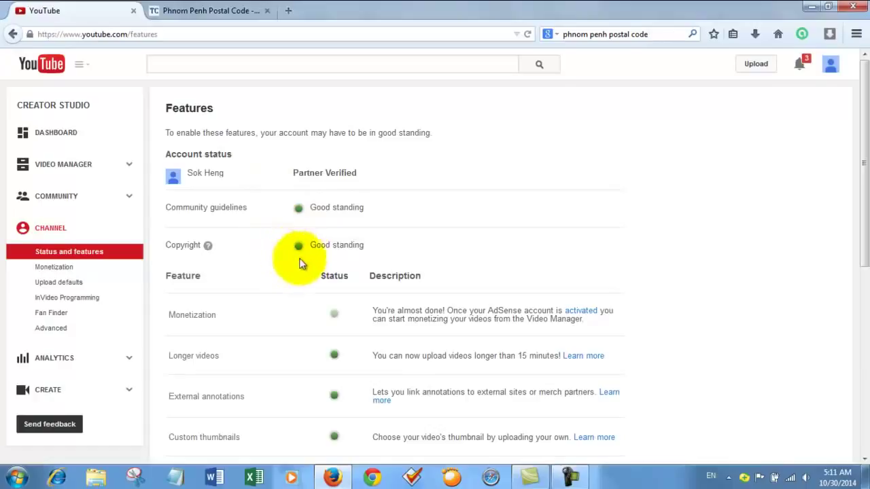
scroll(305, 261, down, 2)
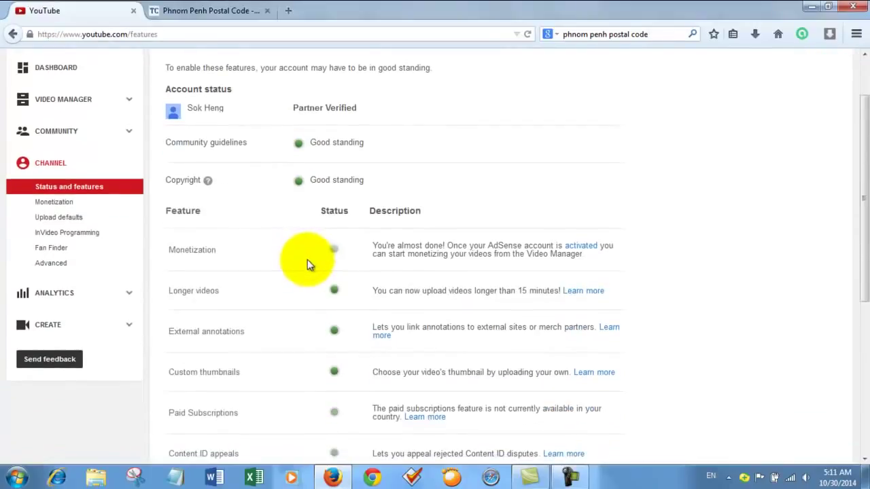
scroll(307, 278, down, 2)
scroll(309, 279, up, 4)
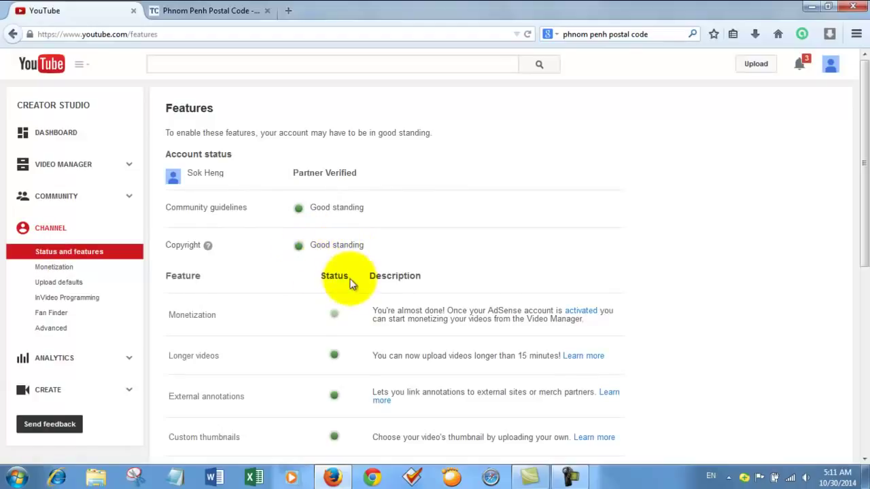
scroll(316, 353, down, 5)
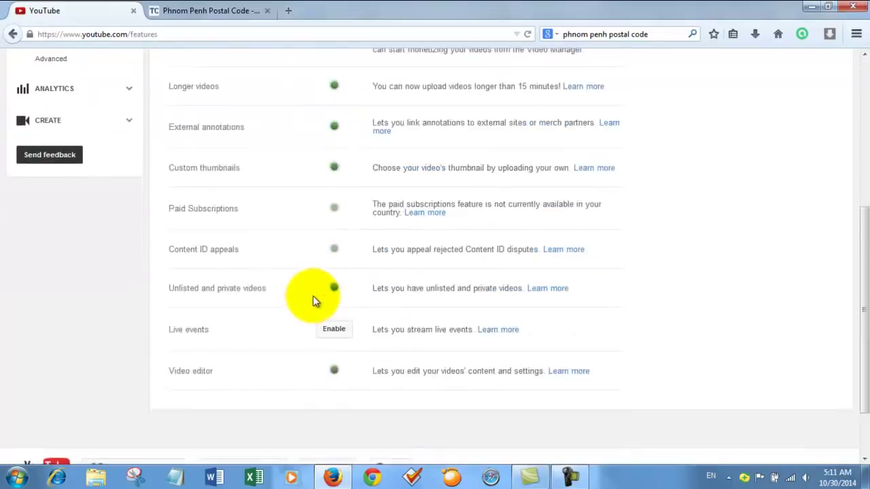
scroll(315, 302, up, 5)
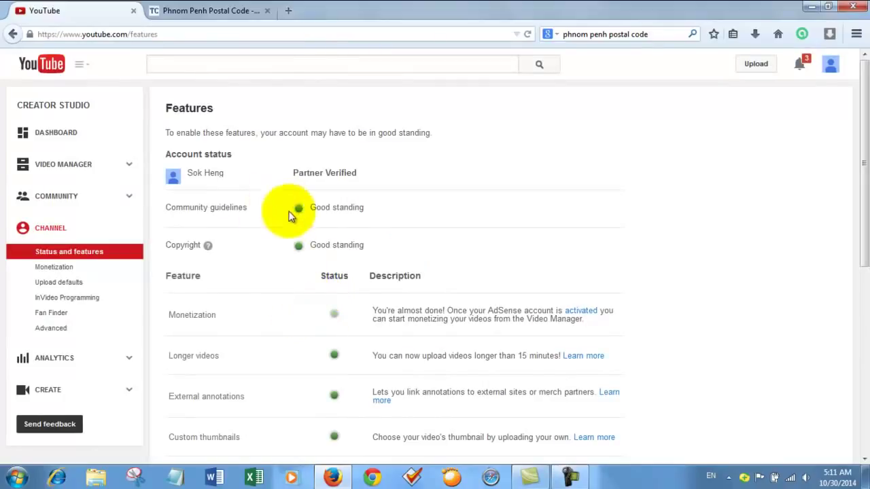
scroll(295, 306, down, 4)
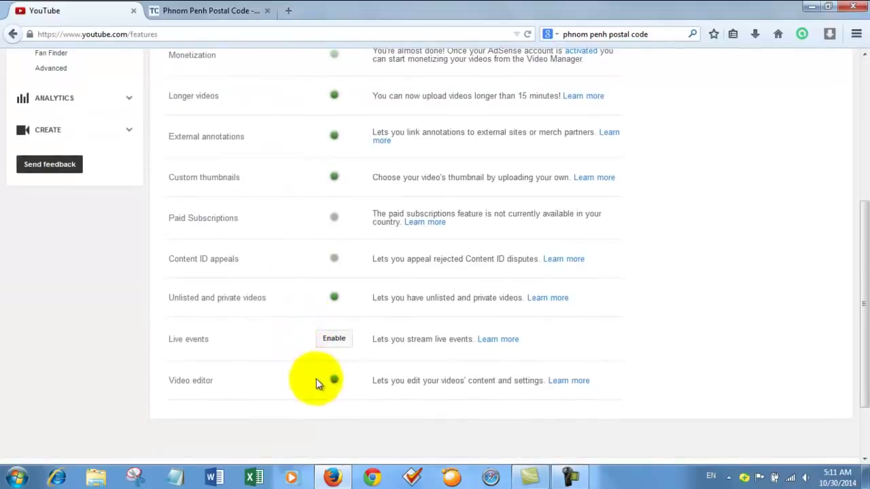
scroll(303, 310, up, 4)
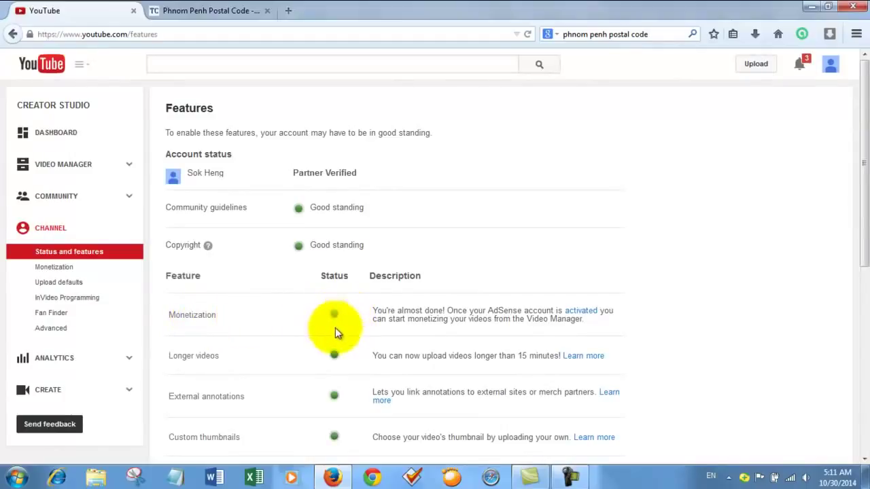
Inspect the Monetization status indicator and look over the features list once more
mouse_move(338, 318)
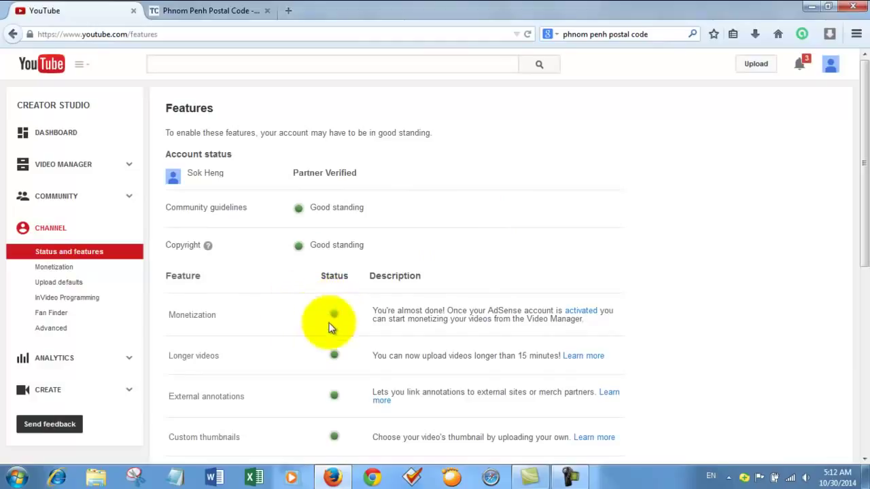
scroll(304, 311, down, 2)
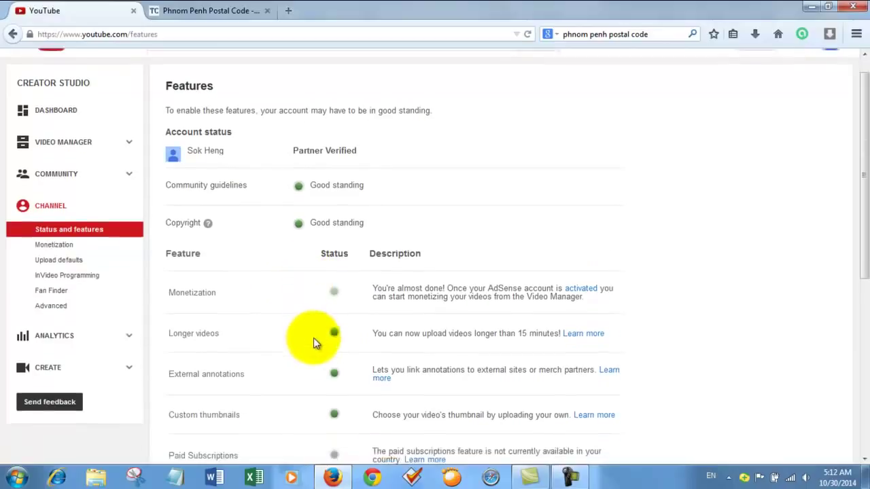
scroll(328, 325, up, 2)
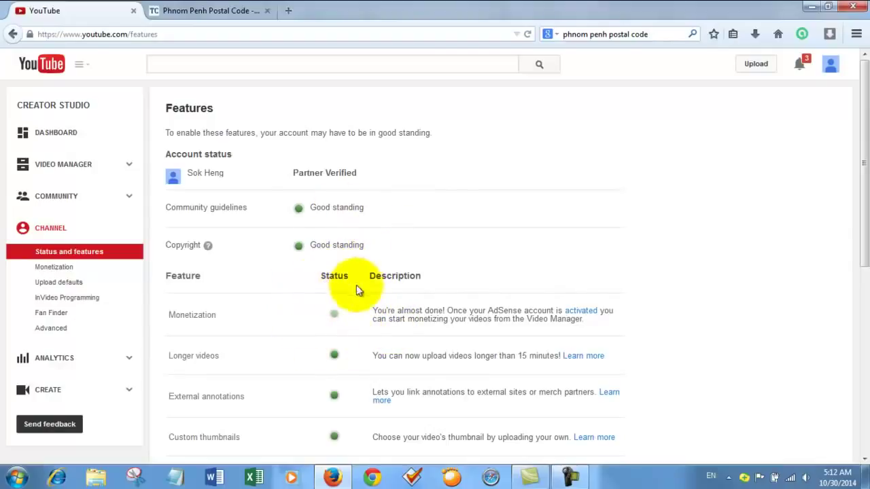
scroll(388, 279, down, 5)
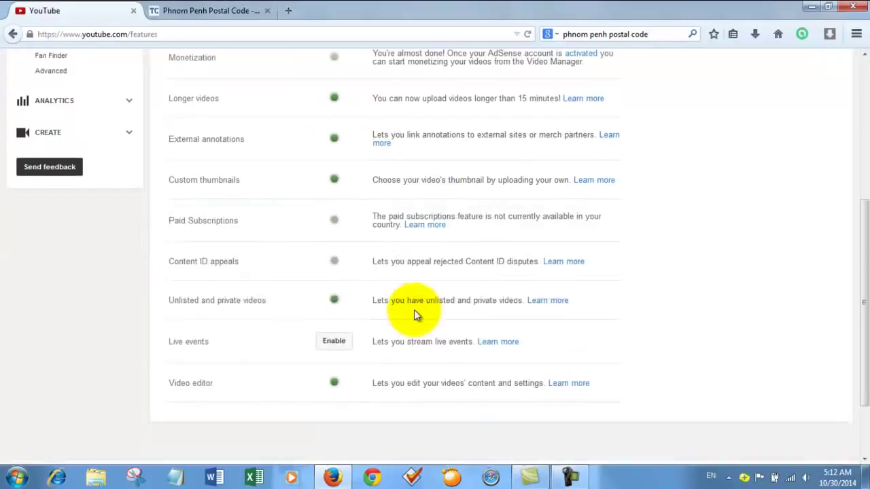
scroll(422, 316, up, 5)
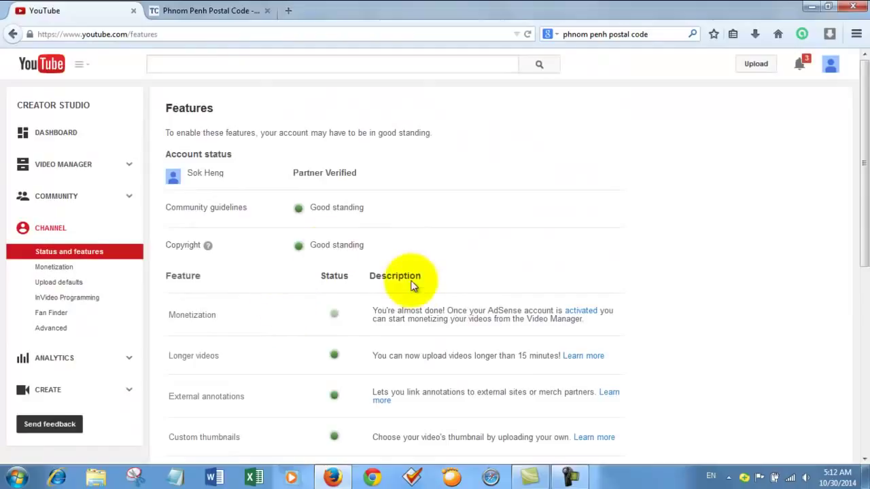
scroll(391, 315, down, 3)
scroll(389, 309, up, 3)
Close the 'Phnom Penh Postal Code' tab and review the features page showing Partner Verified status
click(258, 12)
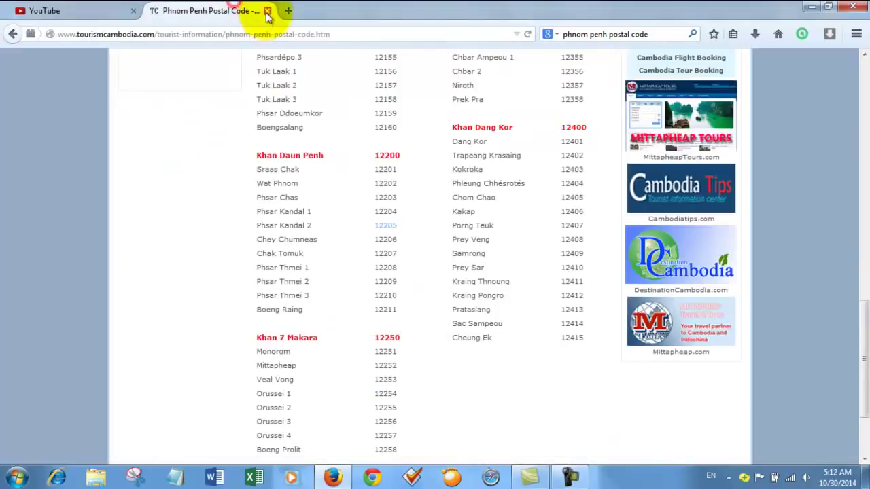
click(267, 11)
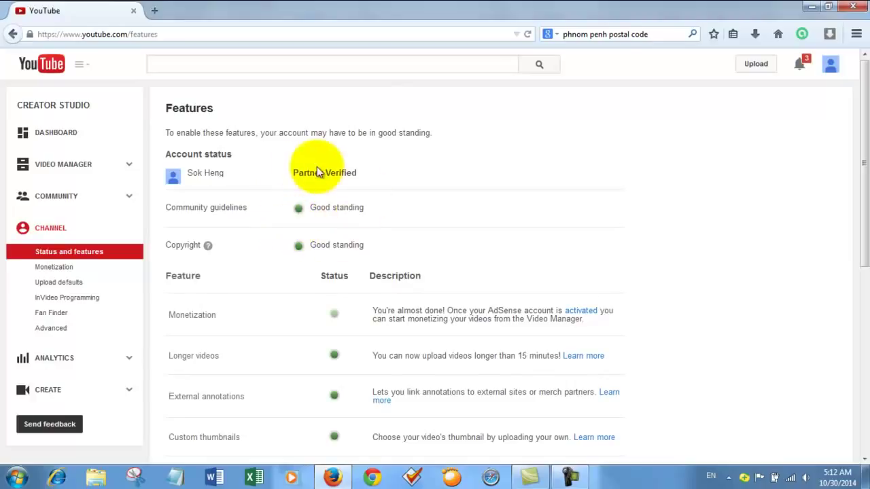
scroll(330, 333, down, 5)
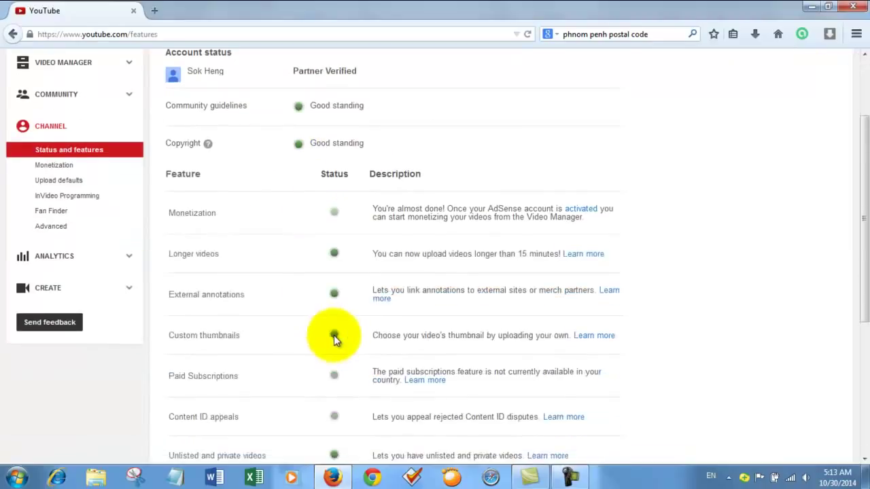
scroll(401, 349, down, 4)
scroll(412, 326, up, 8)
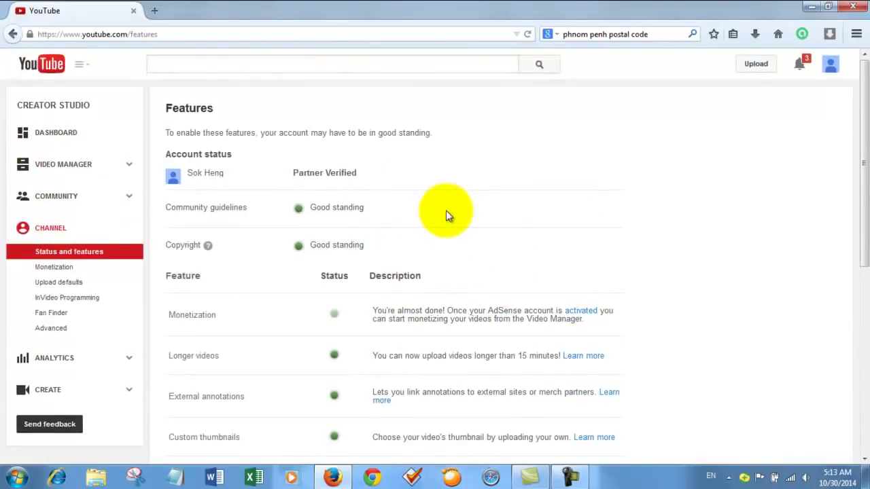
scroll(411, 271, down, 3)
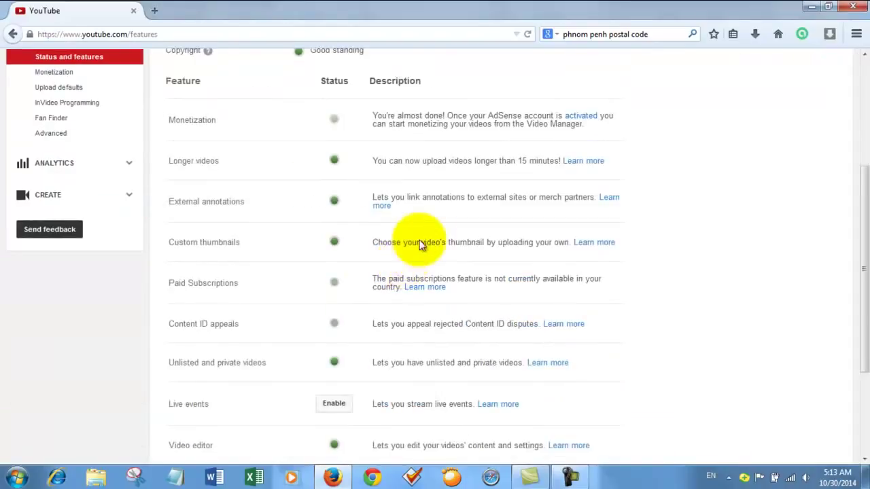
scroll(447, 219, up, 3)
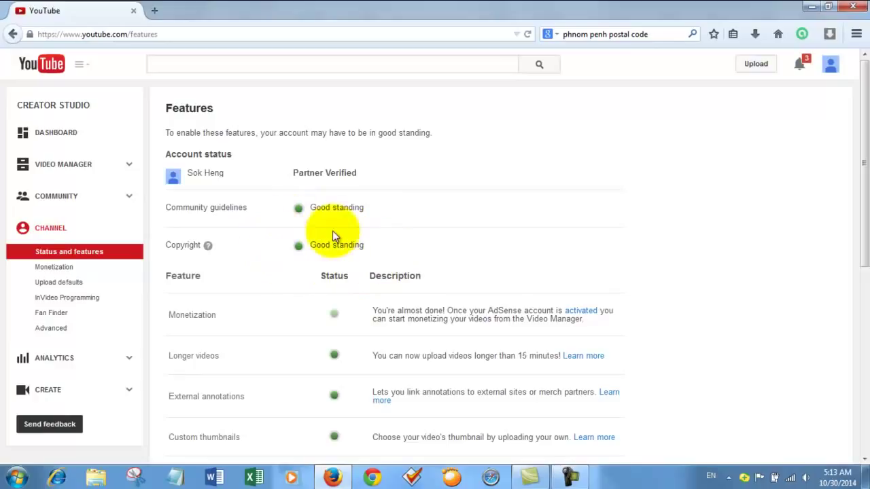
scroll(437, 238, down, 5)
scroll(547, 233, up, 5)
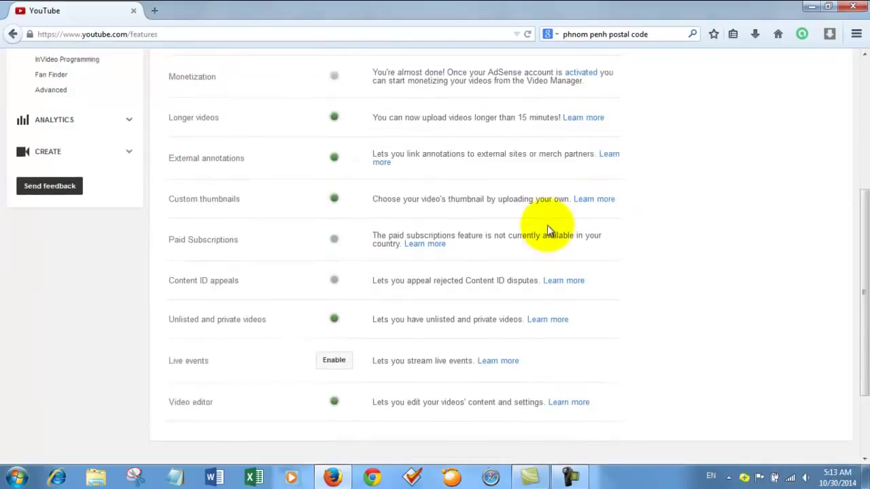